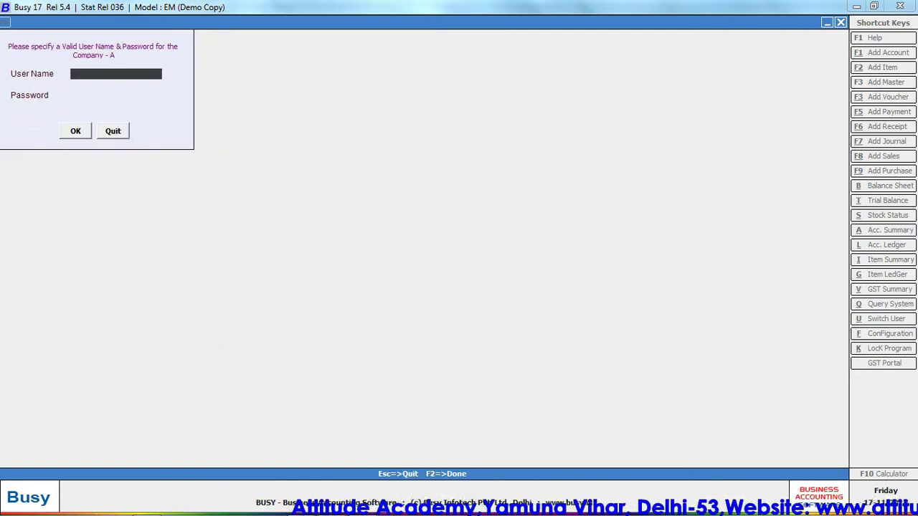
text(A)
key(Return)
key(Return)
key(Return)
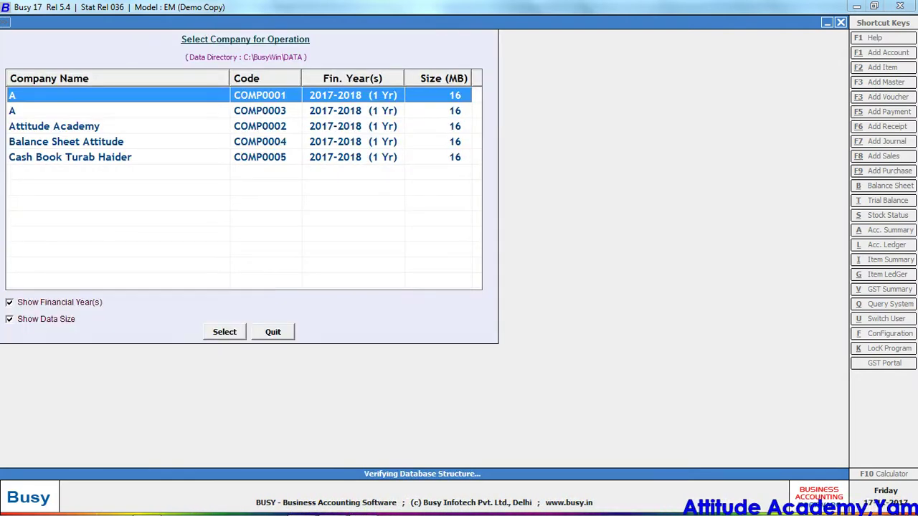
key(Return)
key(Return)
key(Return)
key(Return)
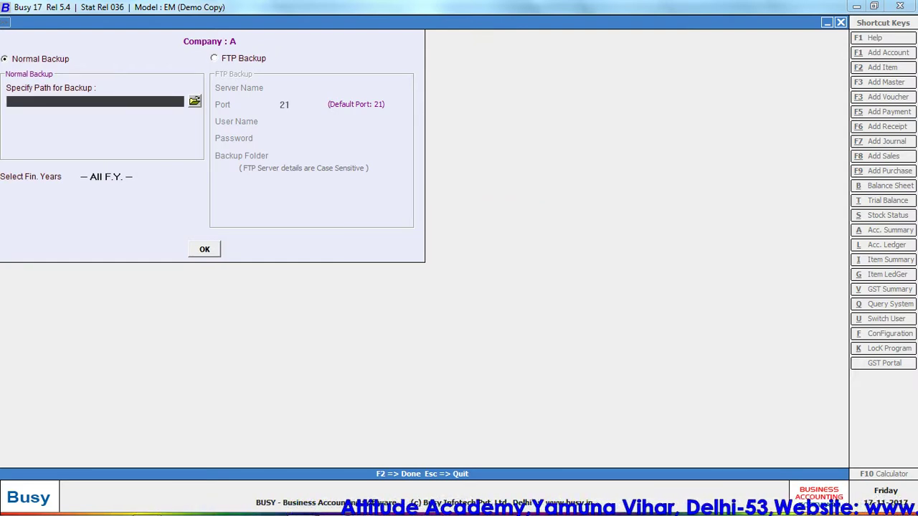
key(Escape)
Step: Open company A with code COMP0003, logging in with its user name and password
key(Down)
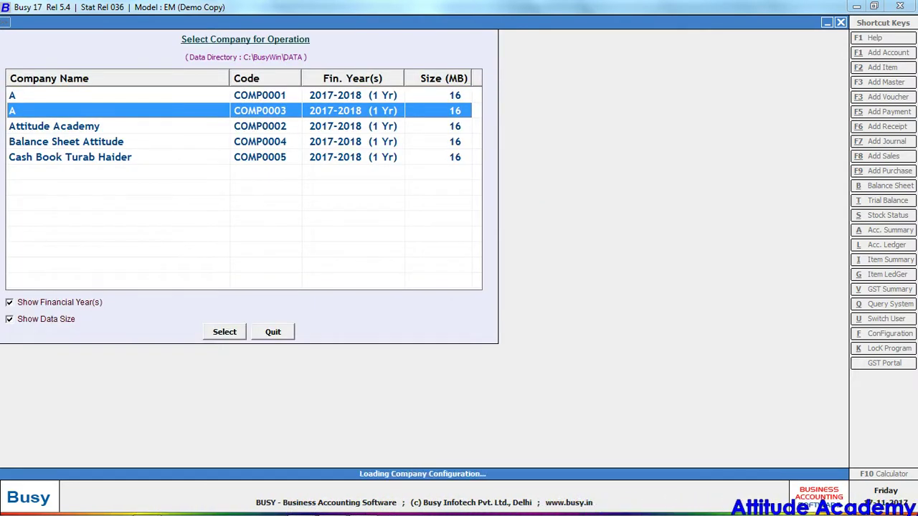
key(Return)
text(A)
key(Return)
text(a)
key(Return)
key(Return)
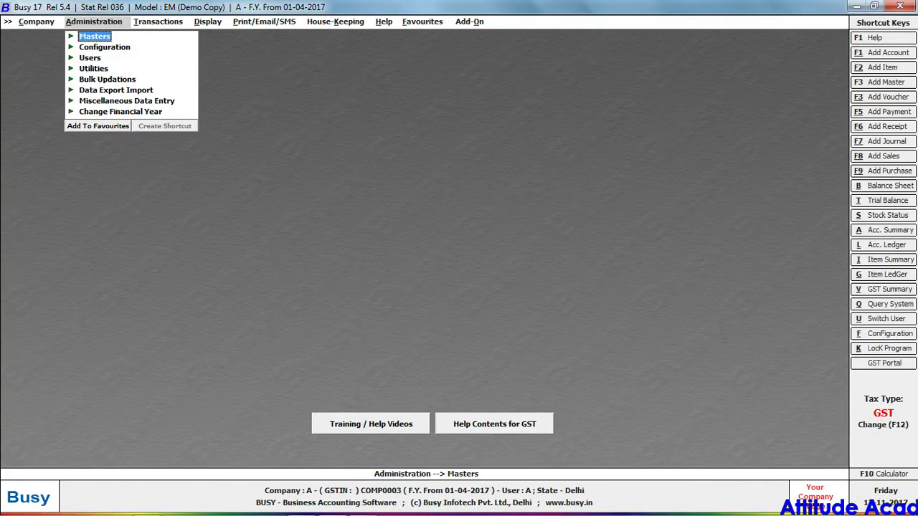
Step: Switch to assignment.pdf in Adobe Acrobat Reader and read the cost centre, cost category and salary questions
key(alt+Tab)
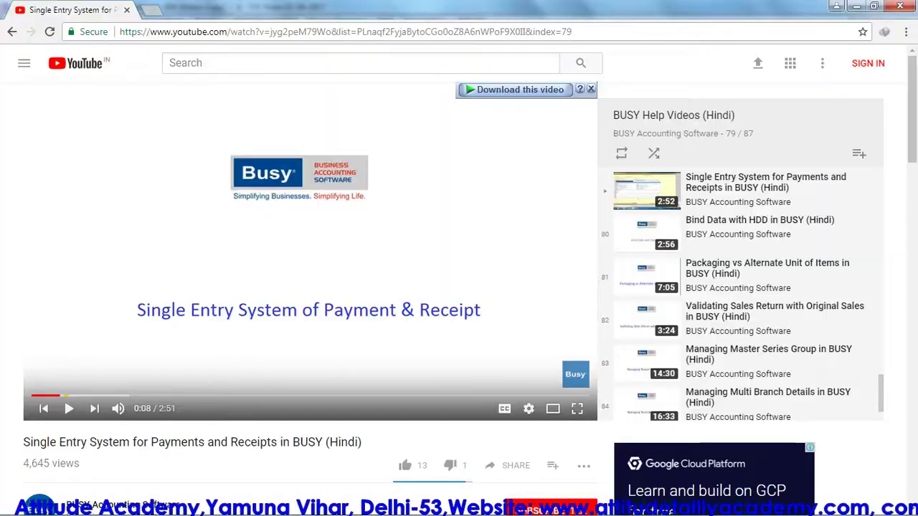
key(alt+Tab)
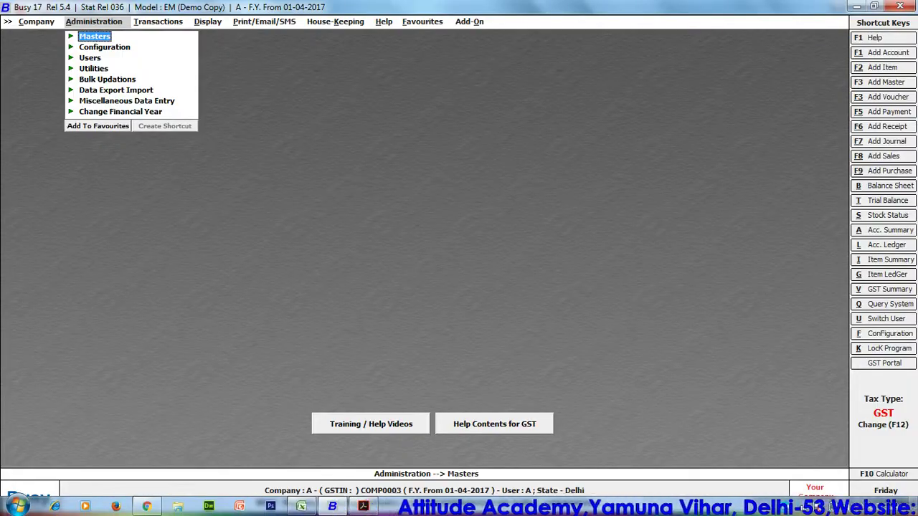
click(363, 506)
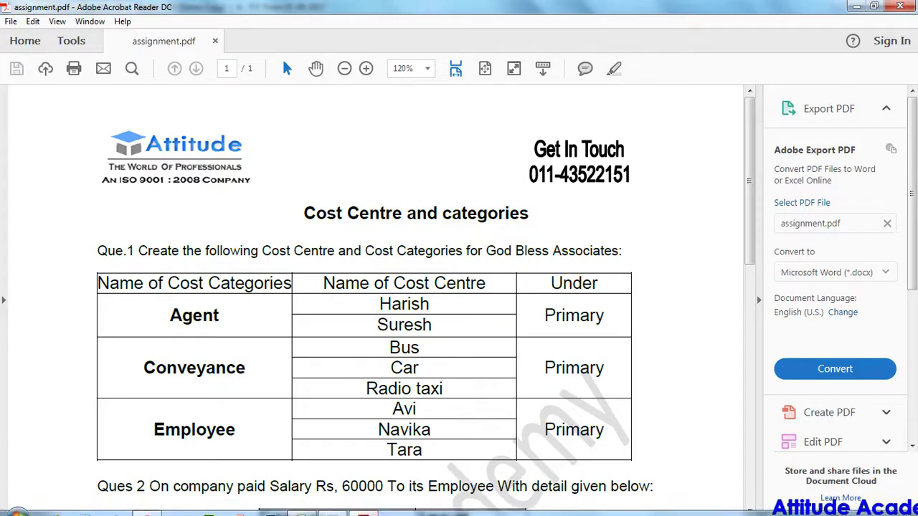
scroll(373, 302, down, 2)
scroll(373, 301, down, 2)
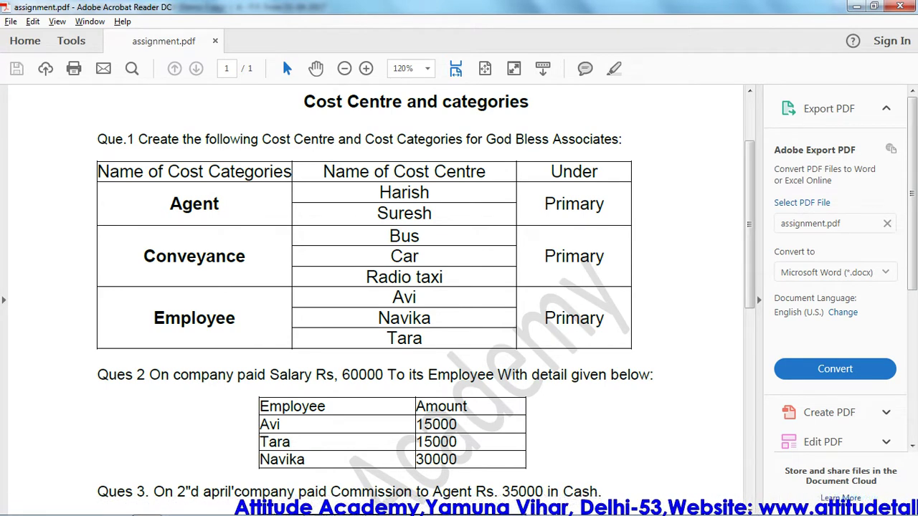
Step: Switch back to Busy and open the Accounts section of the Features / Options configuration
key(alt+Tab)
key(alt+Tab)
key(alt+Tab)
key(alt+Tab)
key(alt+Tab)
key(alt+Tab)
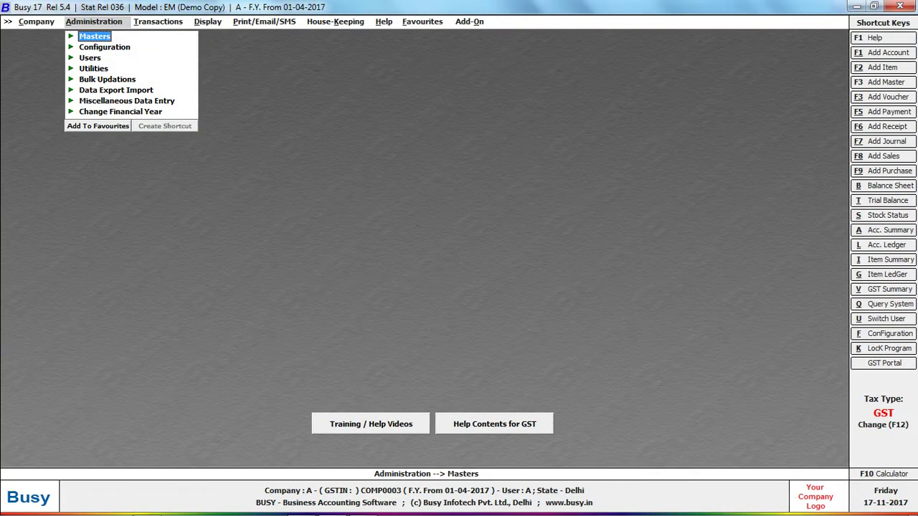
key(Down)
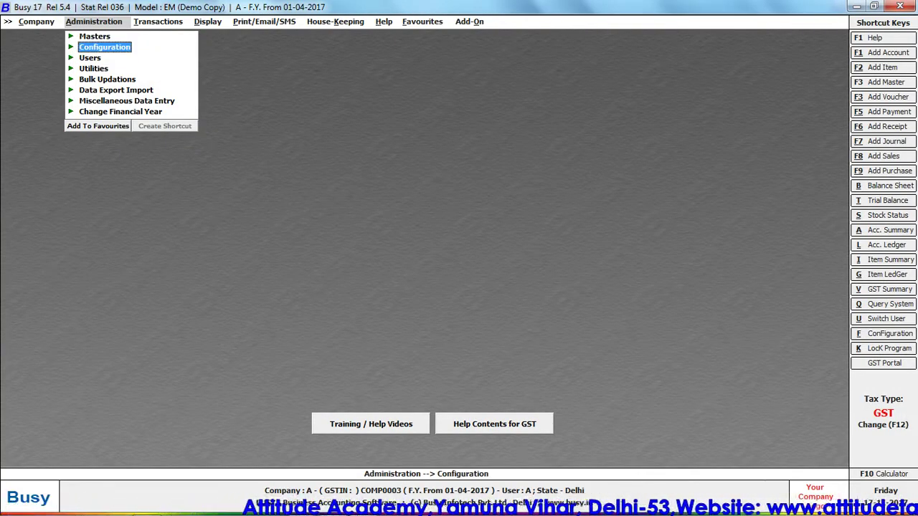
key(Up)
key(Down)
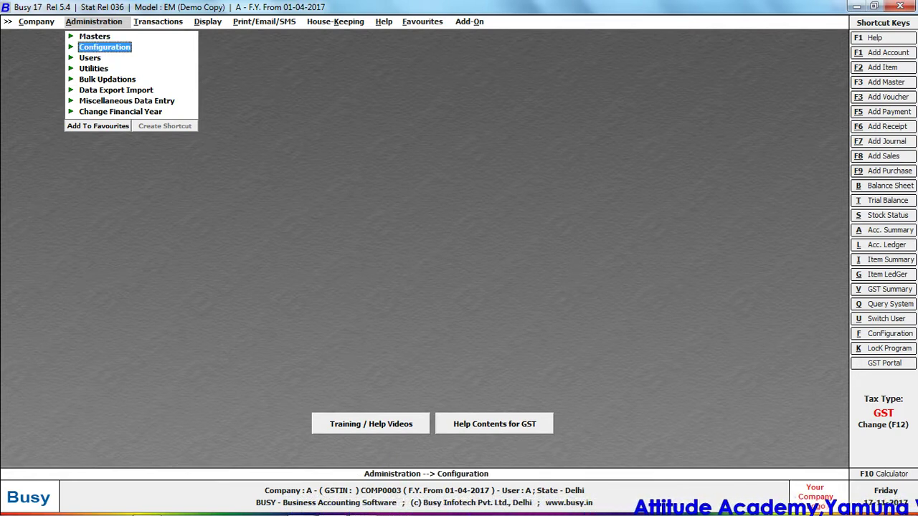
key(Return)
key(Down)
key(Up)
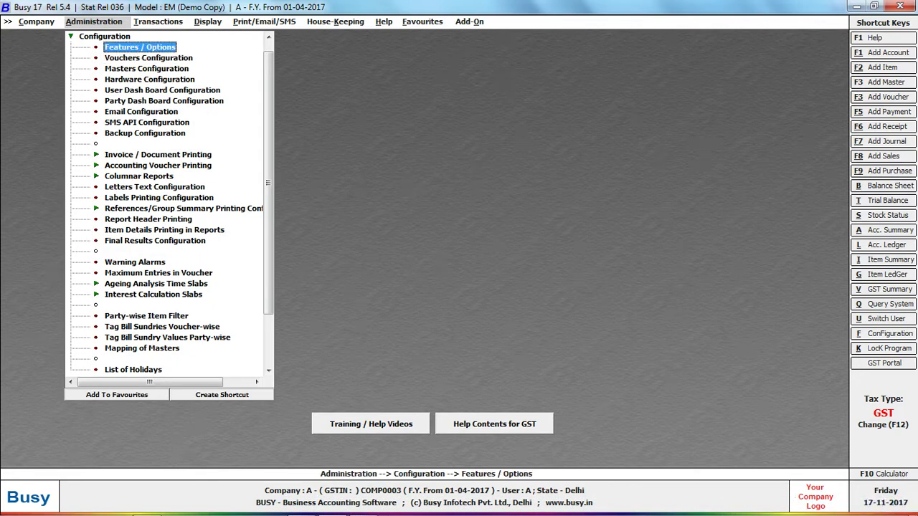
key(Return)
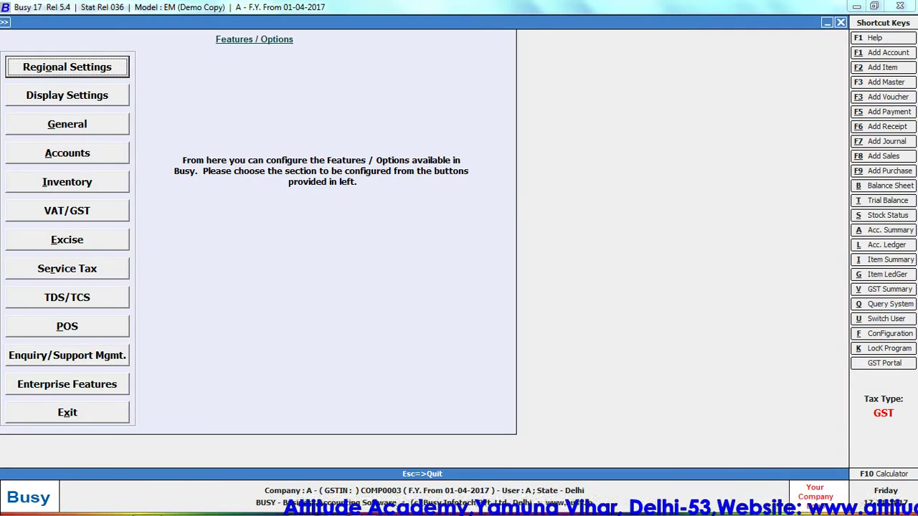
key(Down)
key(Down)
key(Down)
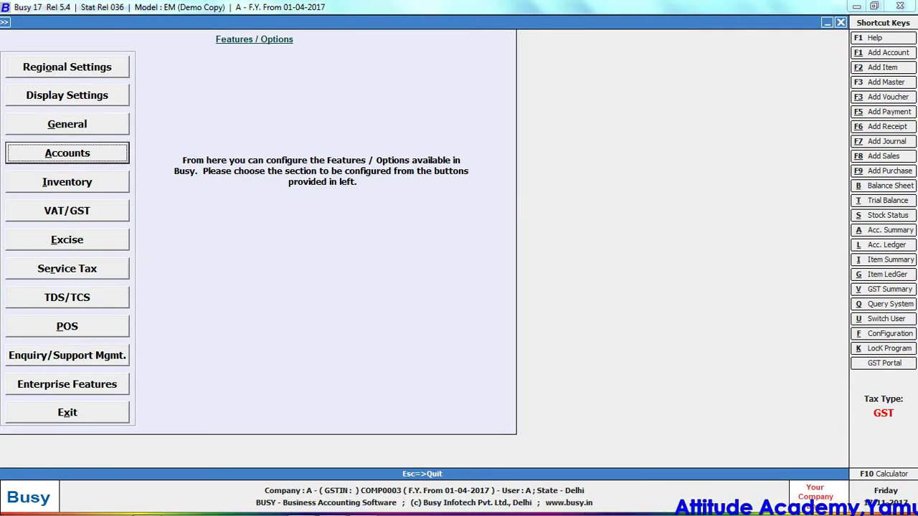
key(Return)
Step: Enable Cost Centres and carry closing balances to the next financial year for both Non Revenue and Revenue
key(Down)
key(Down)
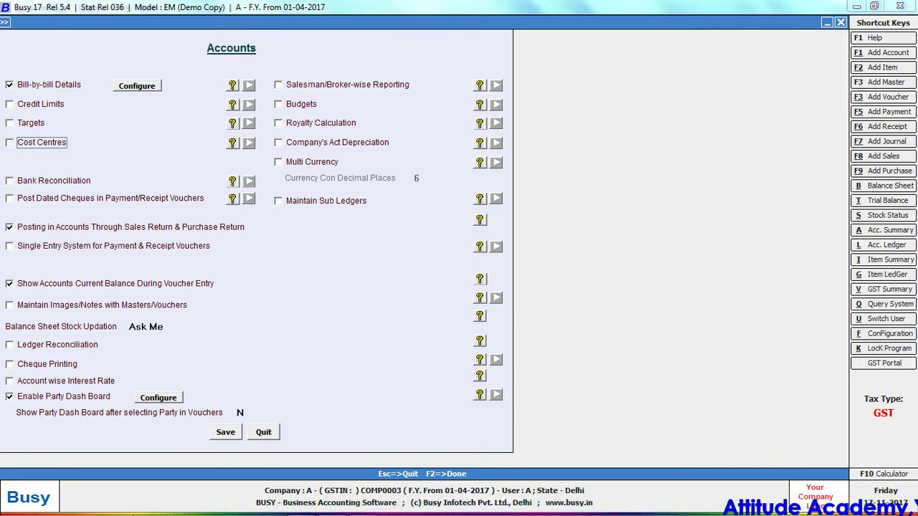
key(space)
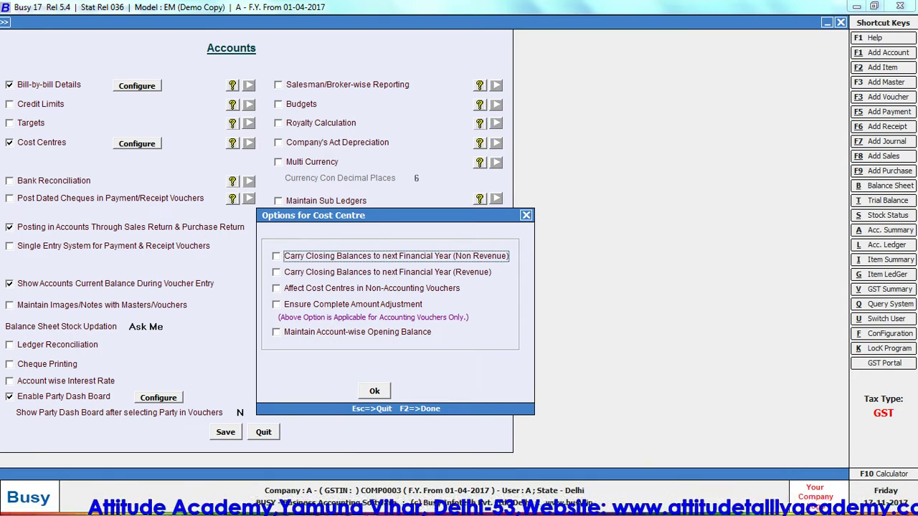
key(space)
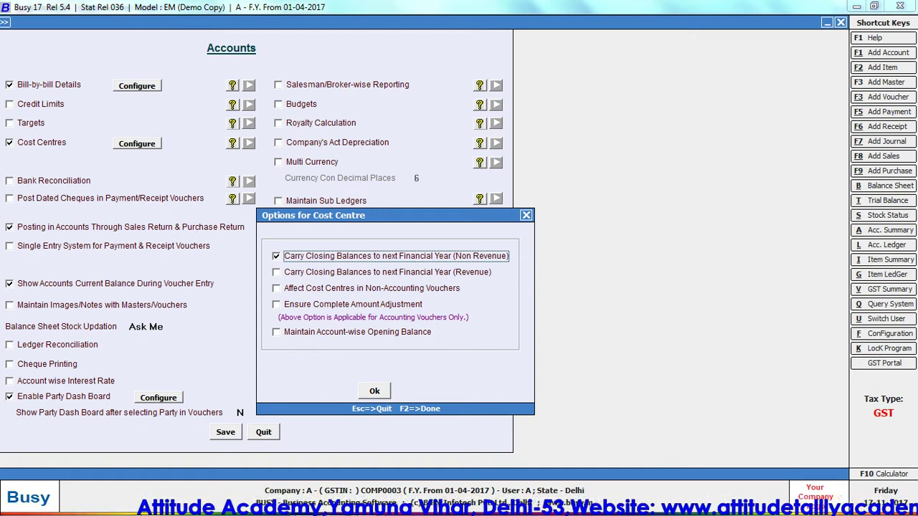
key(Down)
key(space)
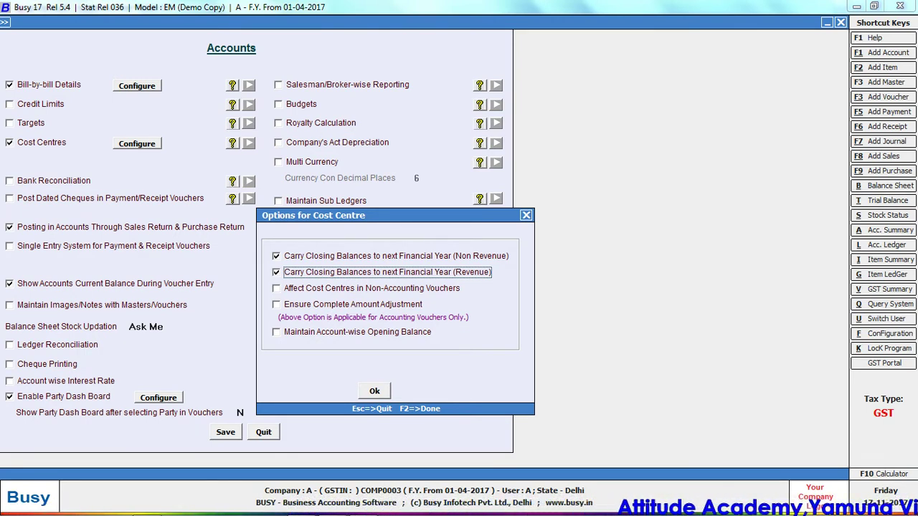
Step: Enable Ensure Complete Amount Adjustment and Maintain Account-wise Opening Balance for cost centres, and leave the Features / Options configuration
click(353, 304)
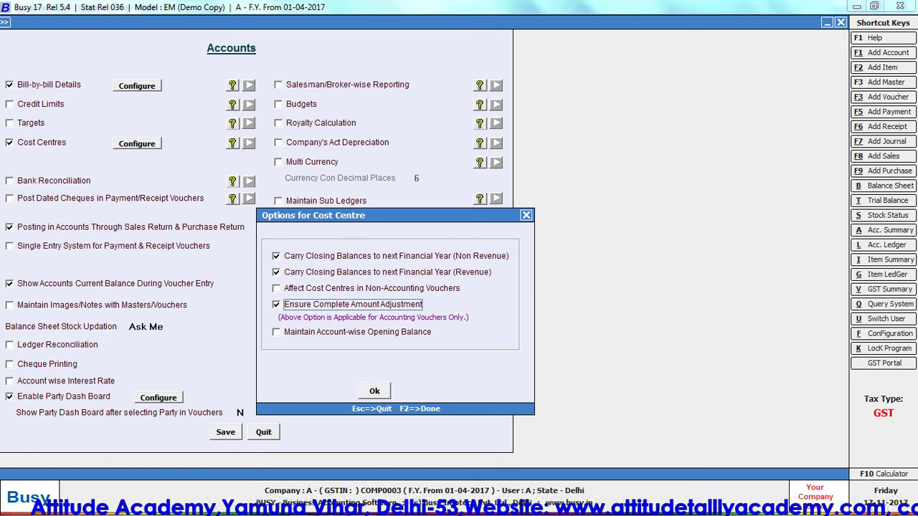
click(276, 332)
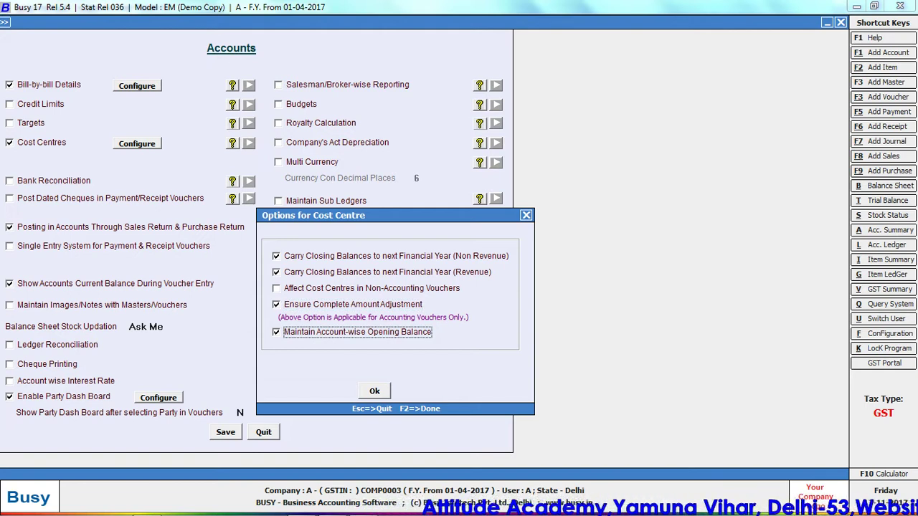
key(F2)
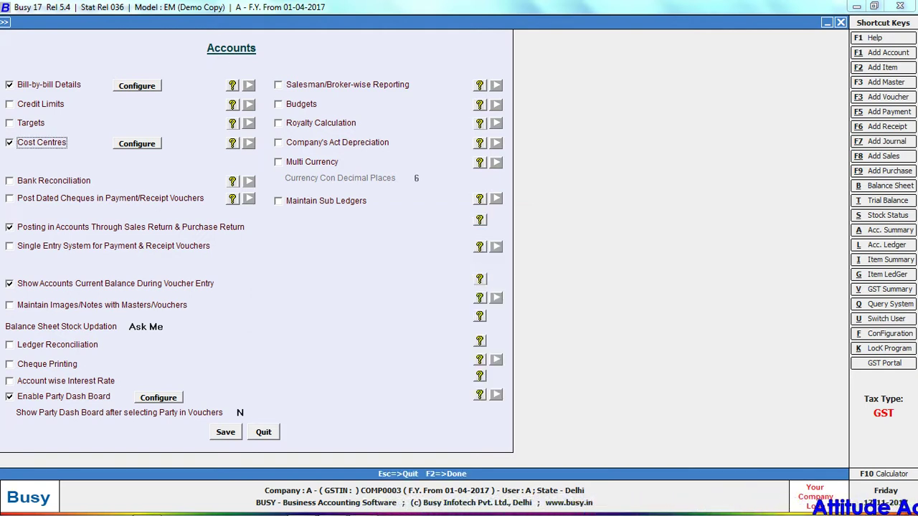
key(Tab)
key(Escape)
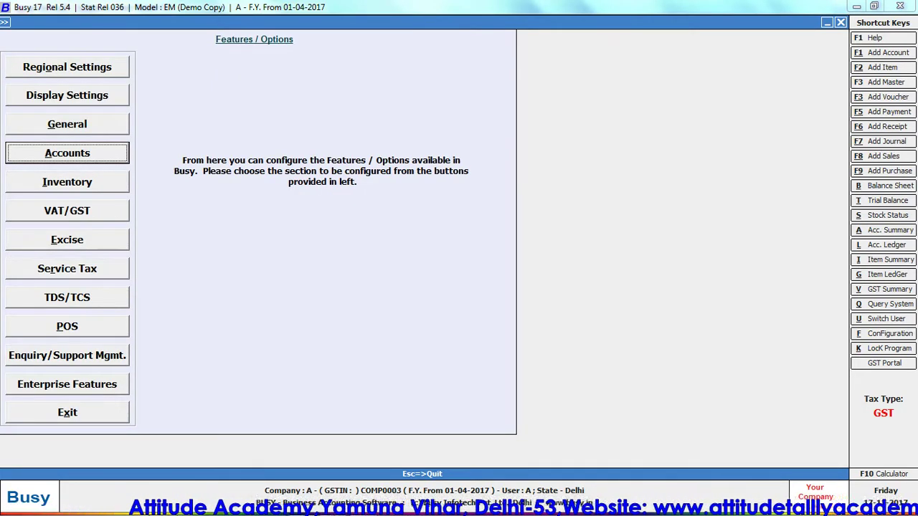
key(Escape)
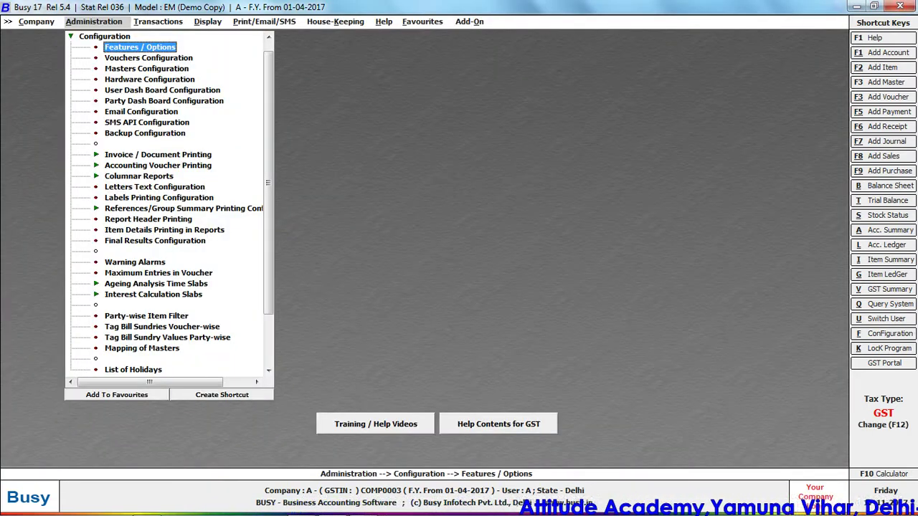
Step: Open a blank form for adding a Cost Centre Group master
key(Escape)
key(Escape)
key(Up)
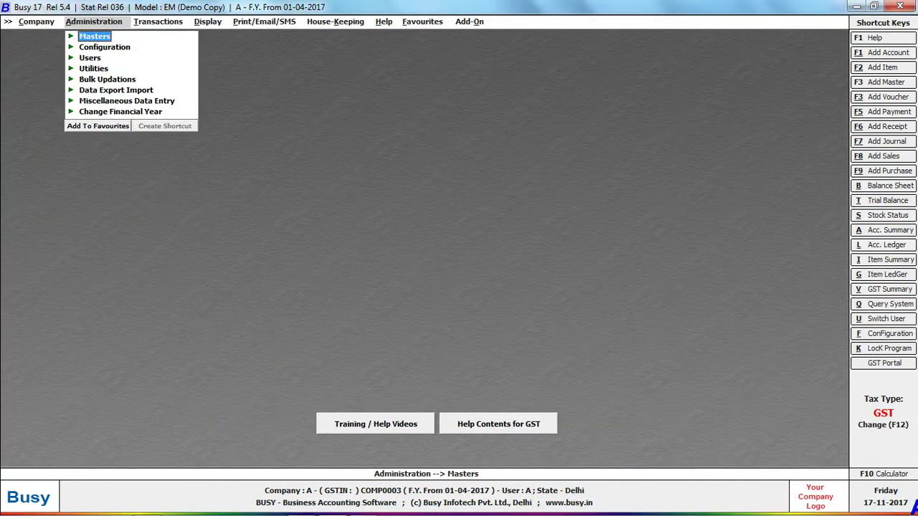
key(Return)
key(Down)
key(Down)
key(Down)
key(Up)
key(Down)
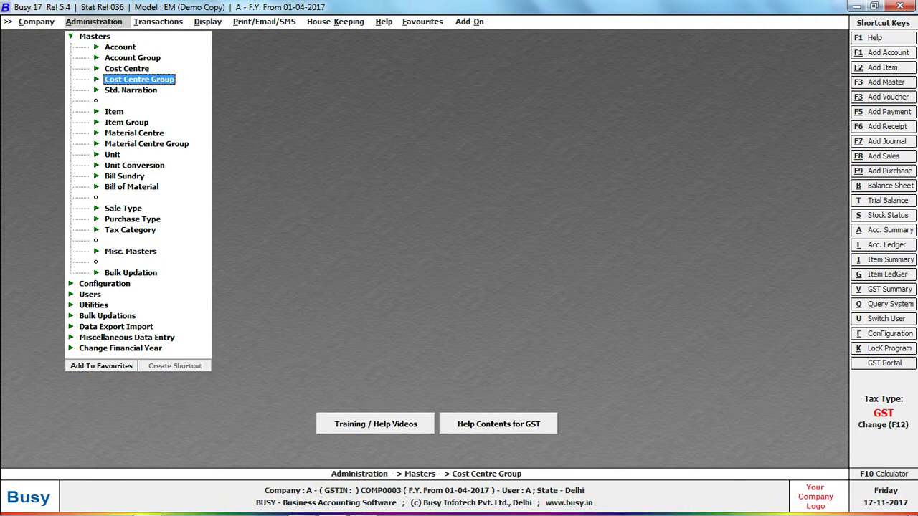
key(Return)
key(Return)
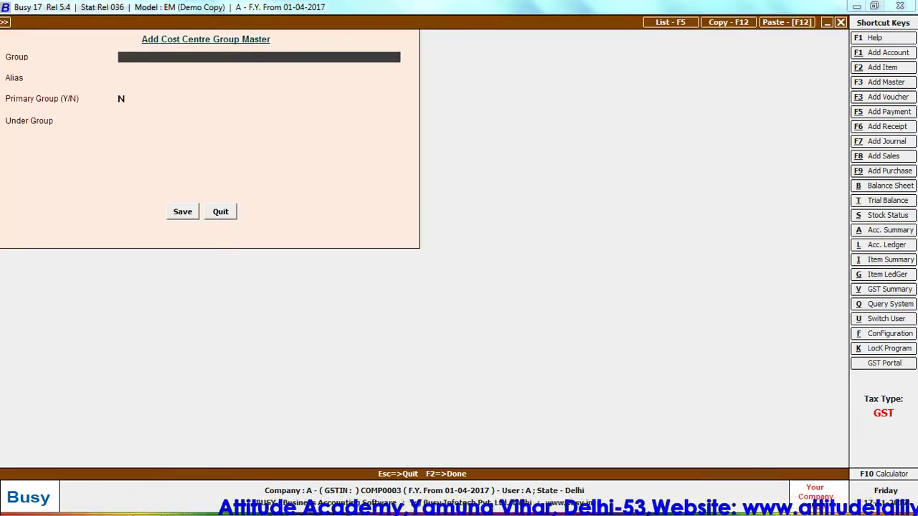
Step: Create the cost centre group Employee under the General group, checking the category name in assignment.pdf, and close the form
key(alt+Tab)
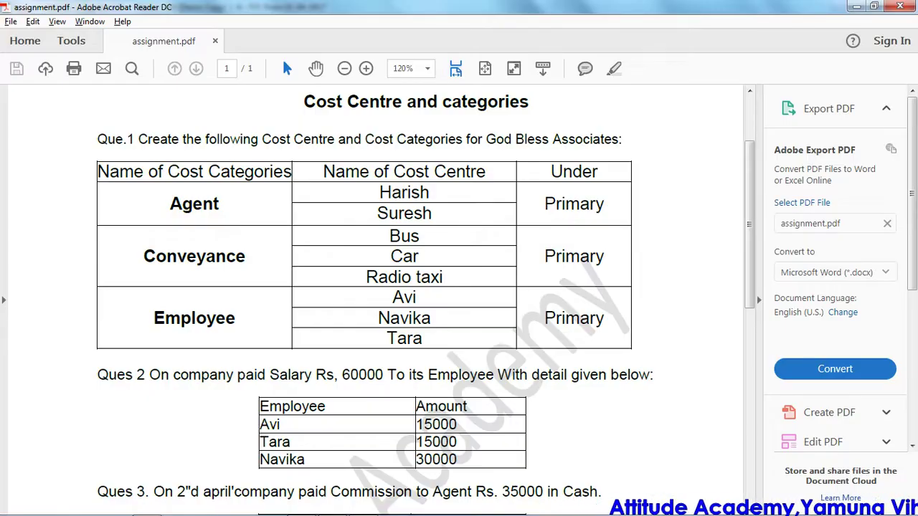
key(alt+Tab)
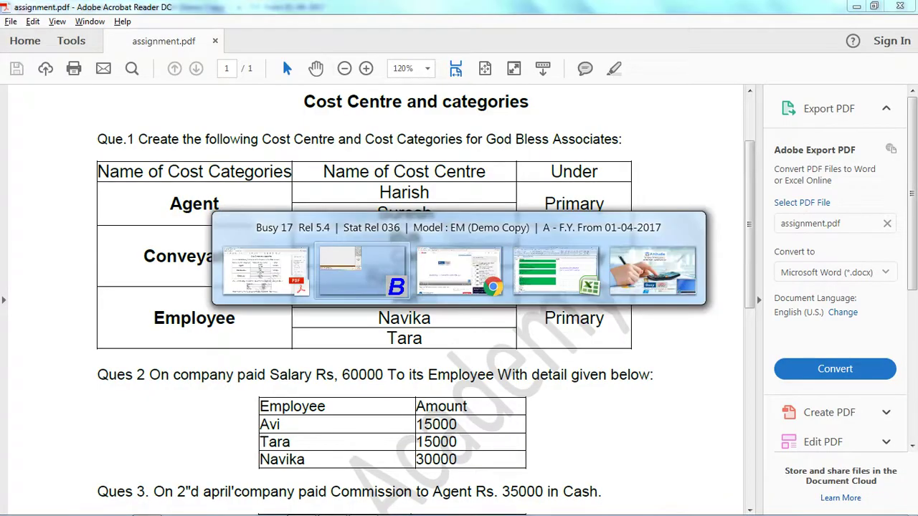
text(empl)
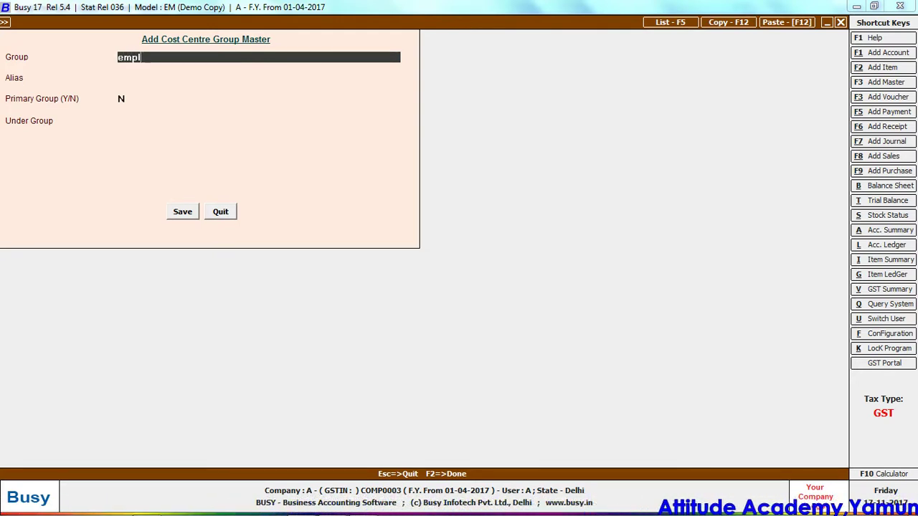
text(oo)
key(alt+Tab)
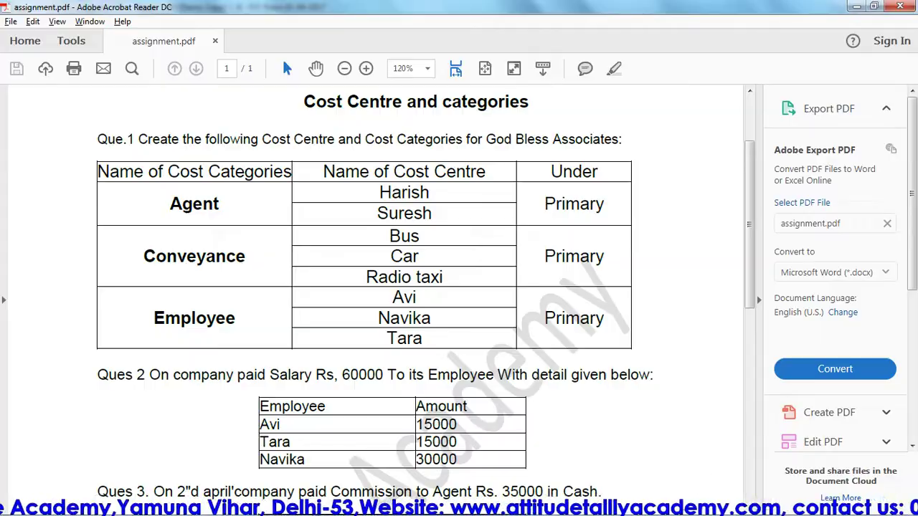
key(alt+Tab)
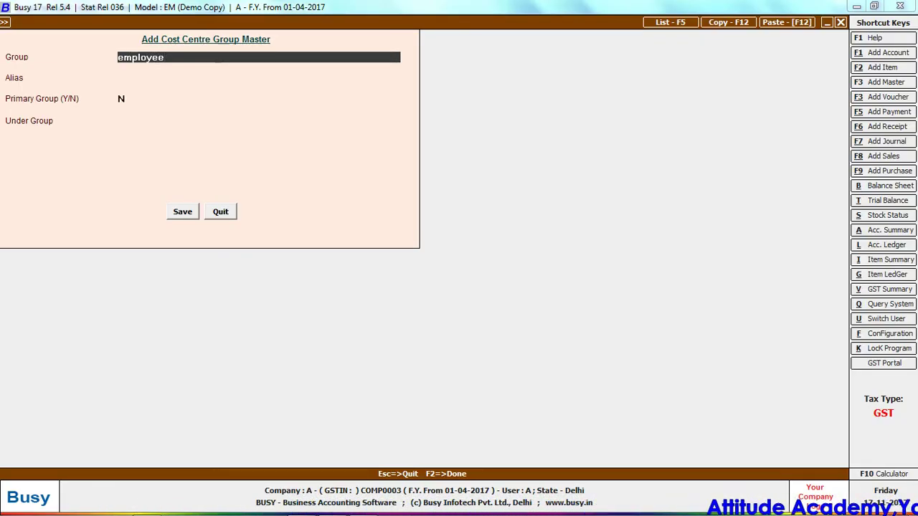
key(Return)
key(Return)
key(Return)
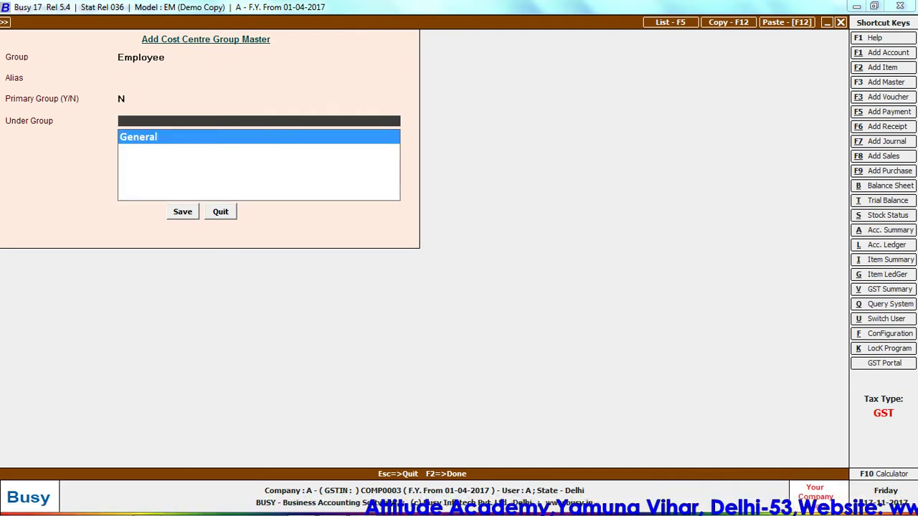
key(Return)
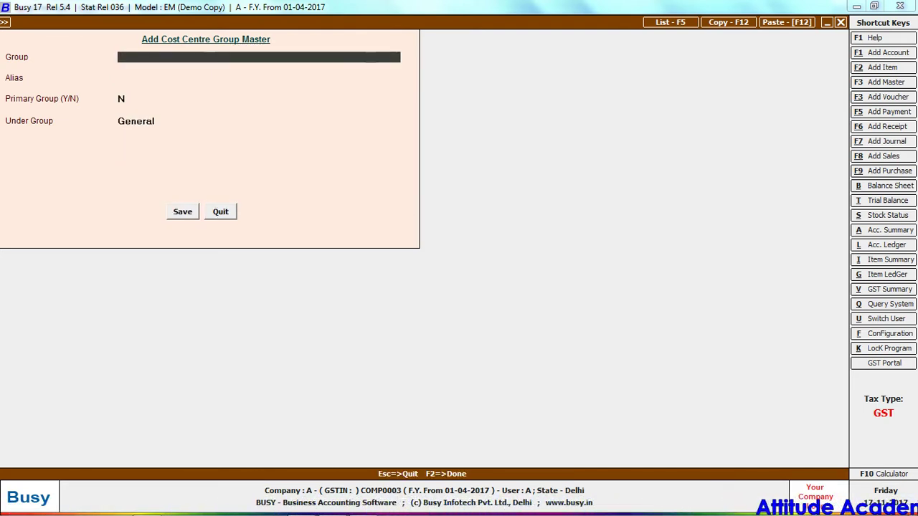
key(Escape)
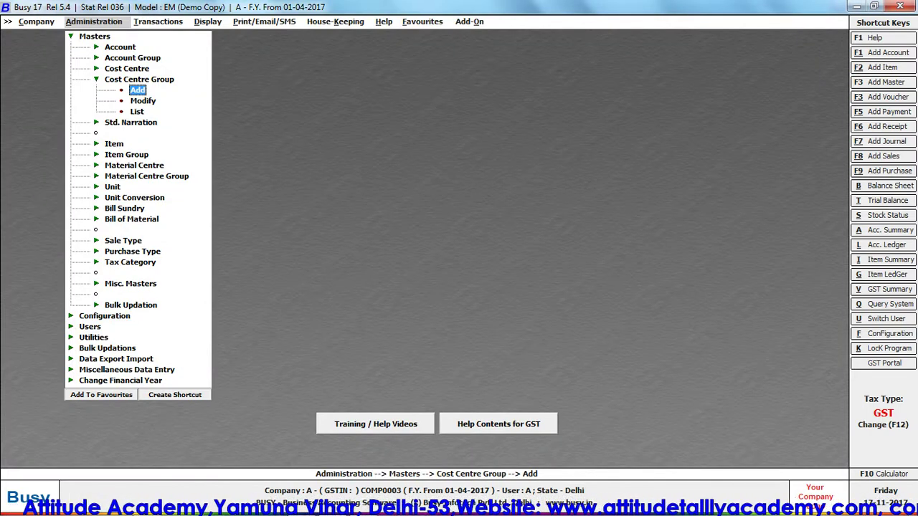
Step: Check the cost categories in assignment.pdf and view the Employee cost centre group opened for modification, leaving without edits
key(alt+Tab)
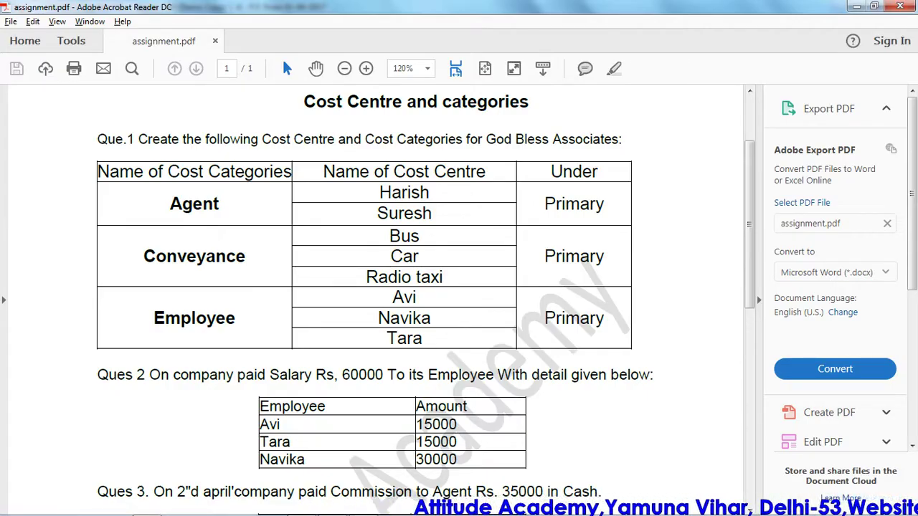
key(alt+Tab)
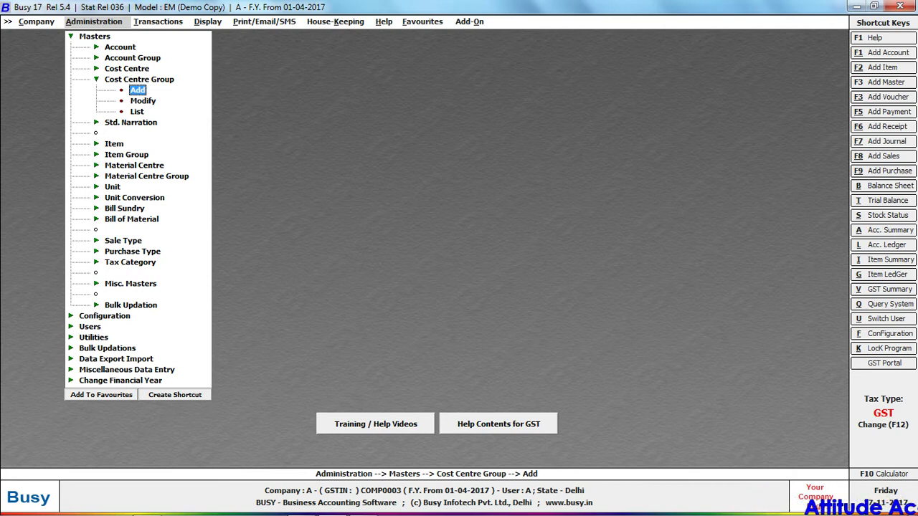
click(143, 100)
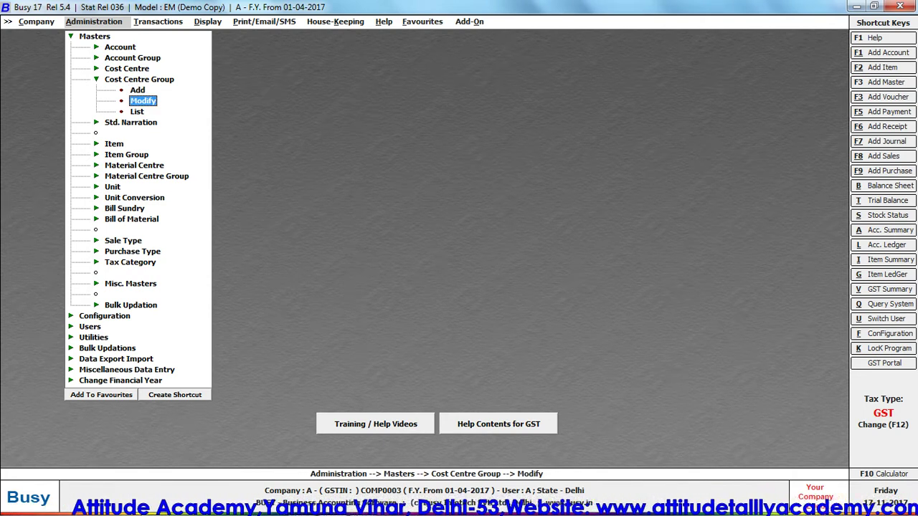
key(Return)
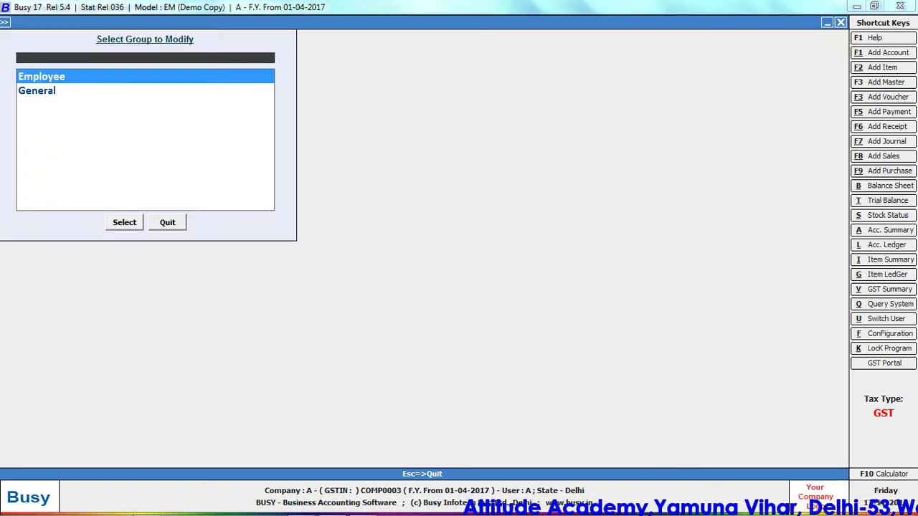
key(Return)
key(Escape)
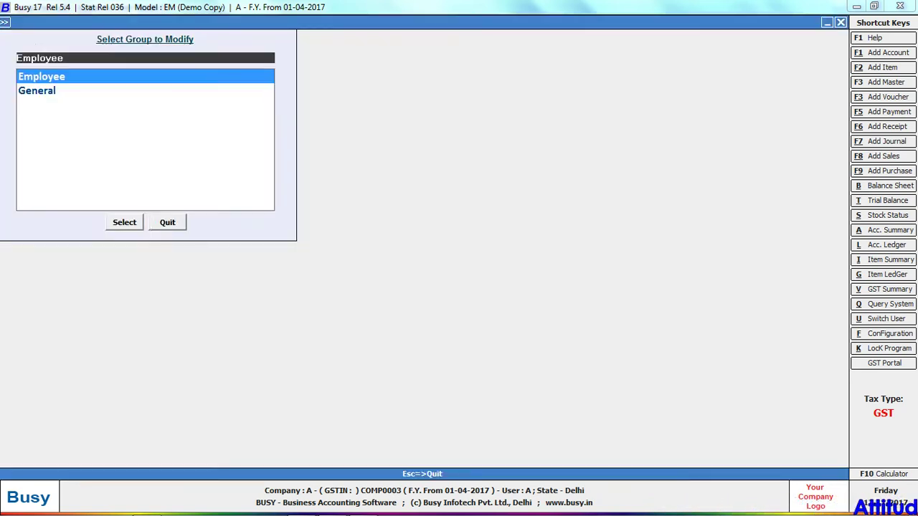
key(Escape)
Step: View the list of cost centre groups on screen and close it
key(Down)
key(Return)
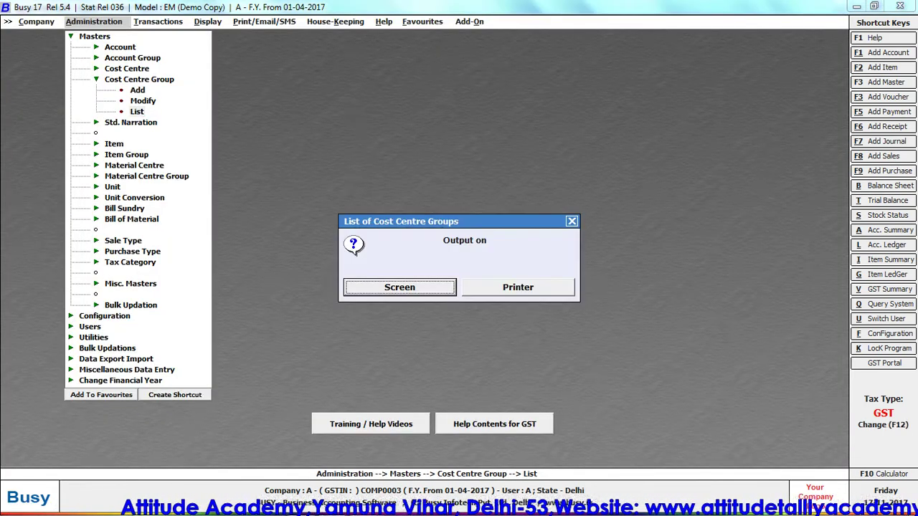
key(Return)
key(Down)
key(Up)
key(Escape)
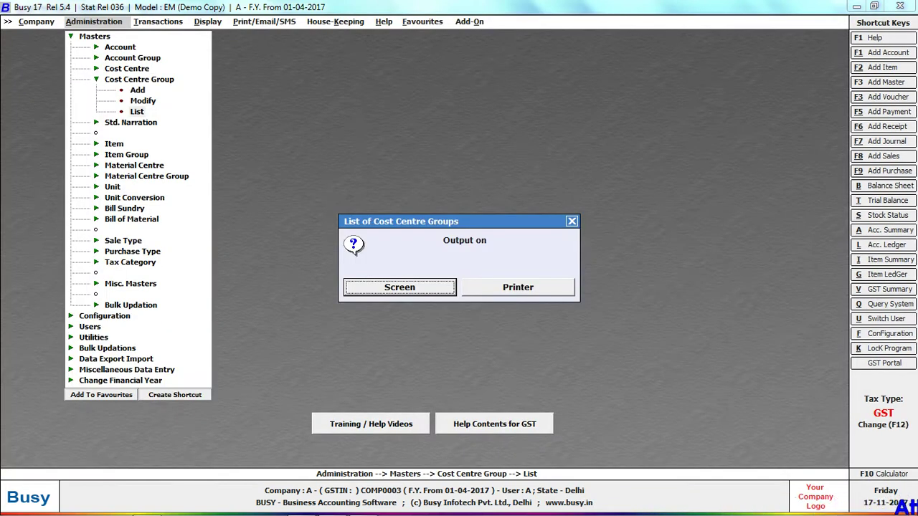
key(Escape)
Step: Open a blank form for adding a Cost Centre master
key(Up)
key(Up)
key(Up)
key(Up)
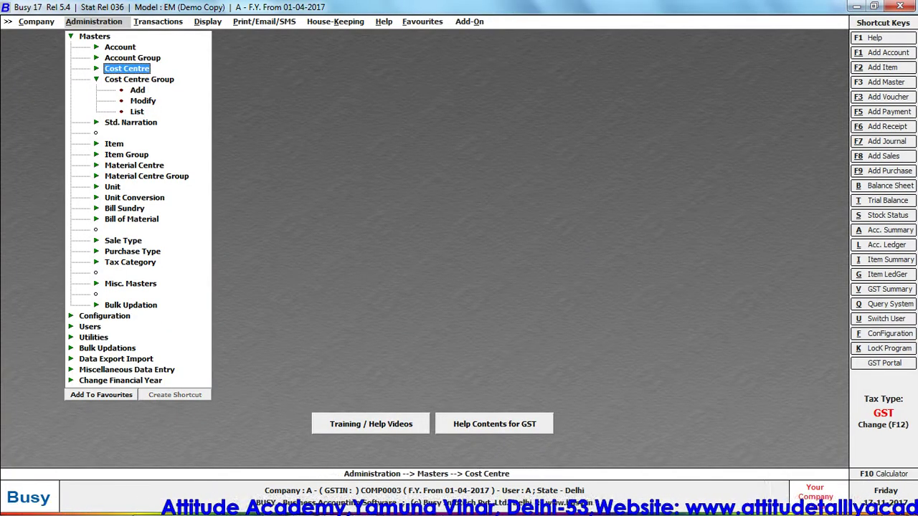
key(Return)
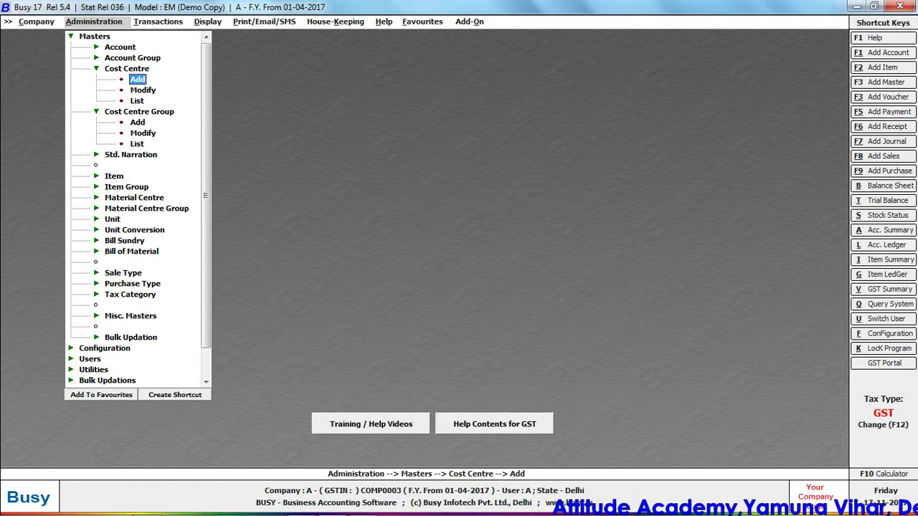
key(Return)
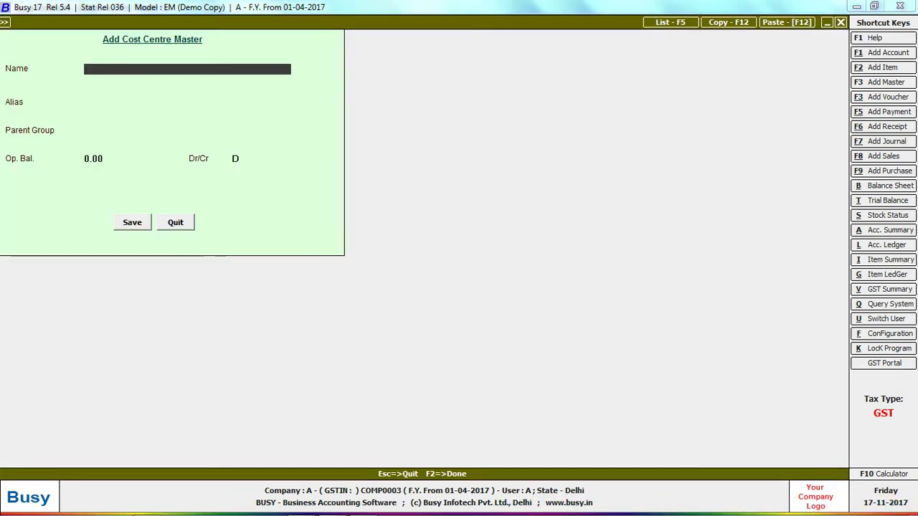
key(Return)
key(Return)
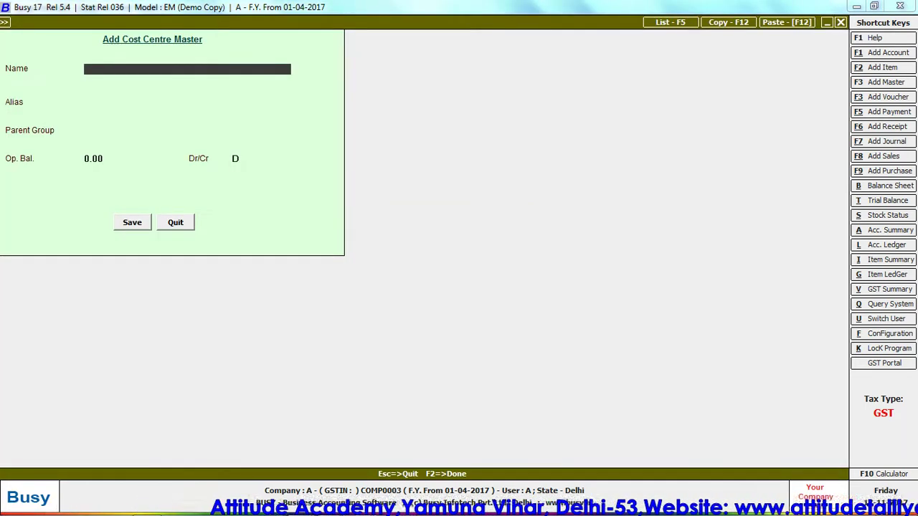
Step: Create a cost centre for the first employee listed in assignment.pdf under parent group Employee, leaving the account-wise opening balance empty
key(alt+Tab)
key(alt+Tab)
text(av)
key(Return)
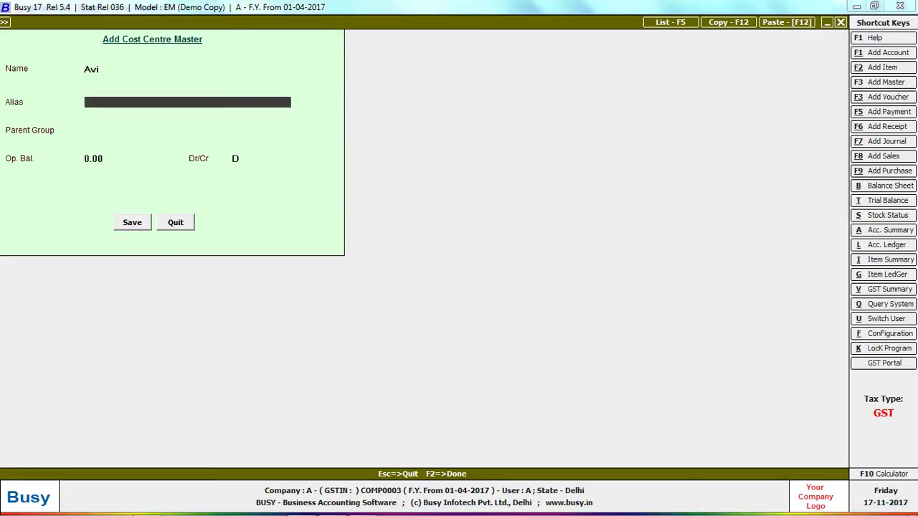
key(Return)
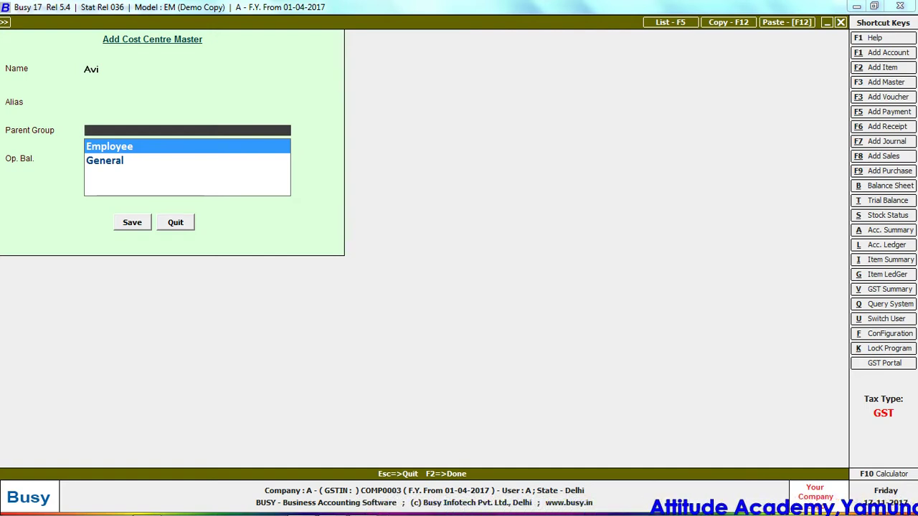
key(Return)
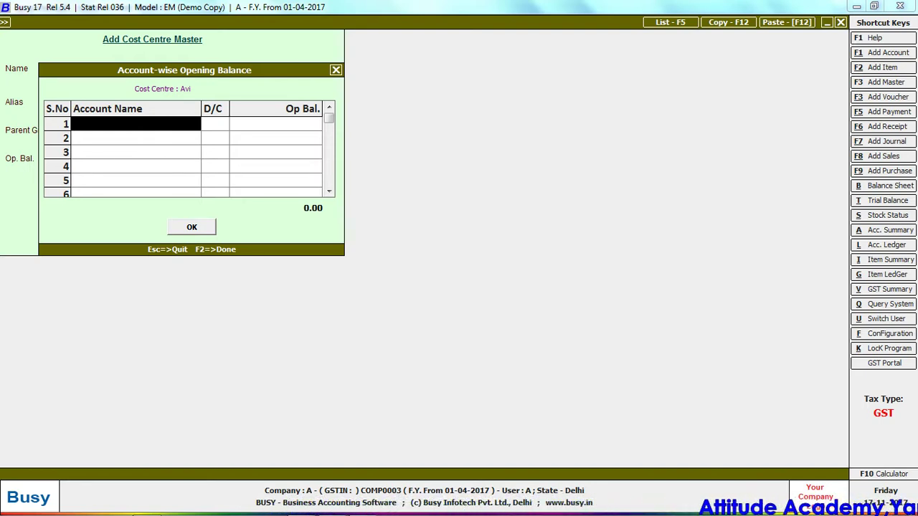
key(Escape)
key(Return)
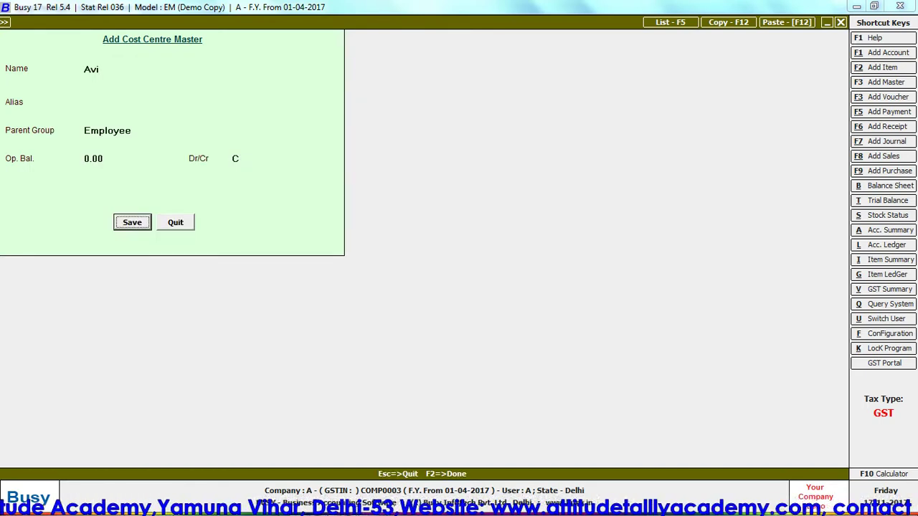
key(Return)
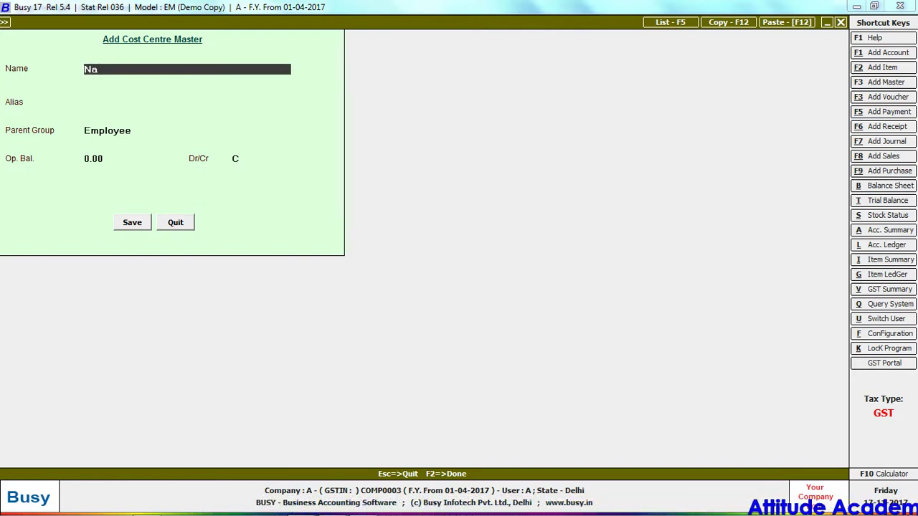
Step: Create the second listed employee's cost centre under the Employee group with no account-wise opening balance
text(Nav)
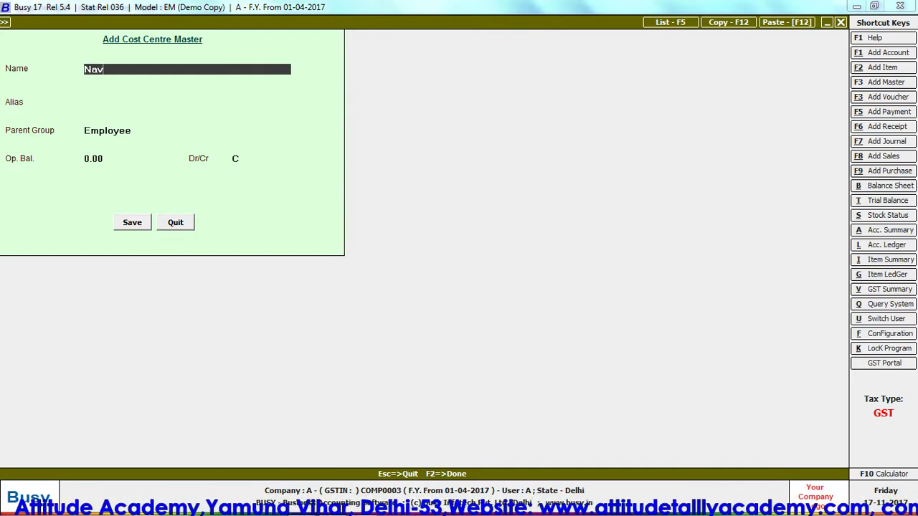
text(ika)
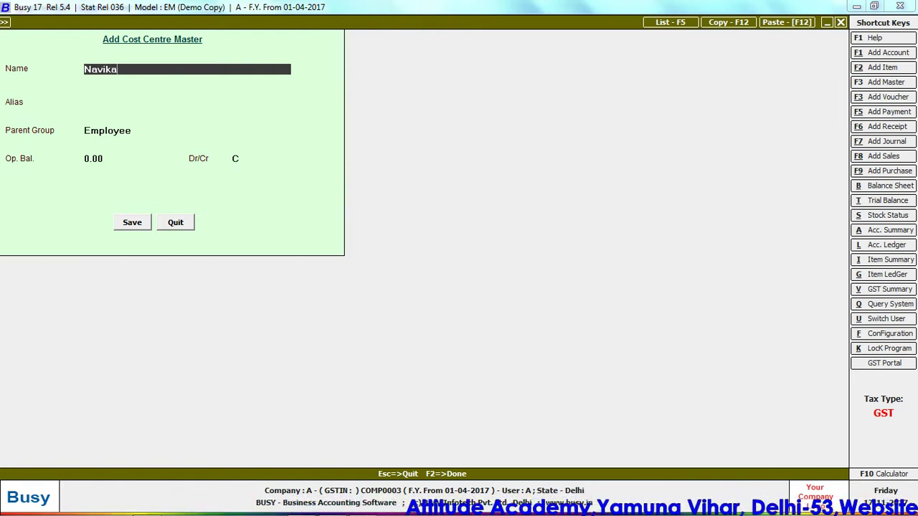
key(Return)
key(Return)
key(Return)
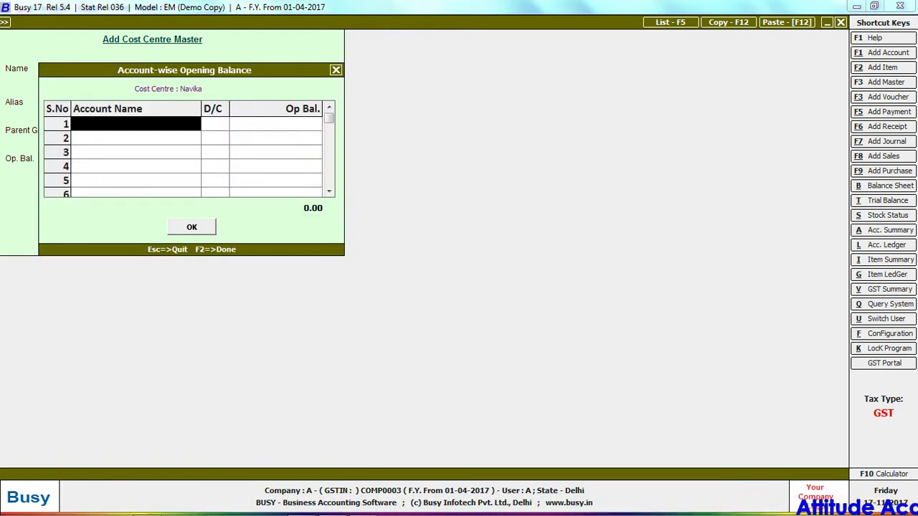
key(Escape)
key(Return)
key(Return)
key(F2)
Step: Create the third employee's cost centre under the Employee group, checking the name in assignment.pdf, and close the form
key(alt+Tab)
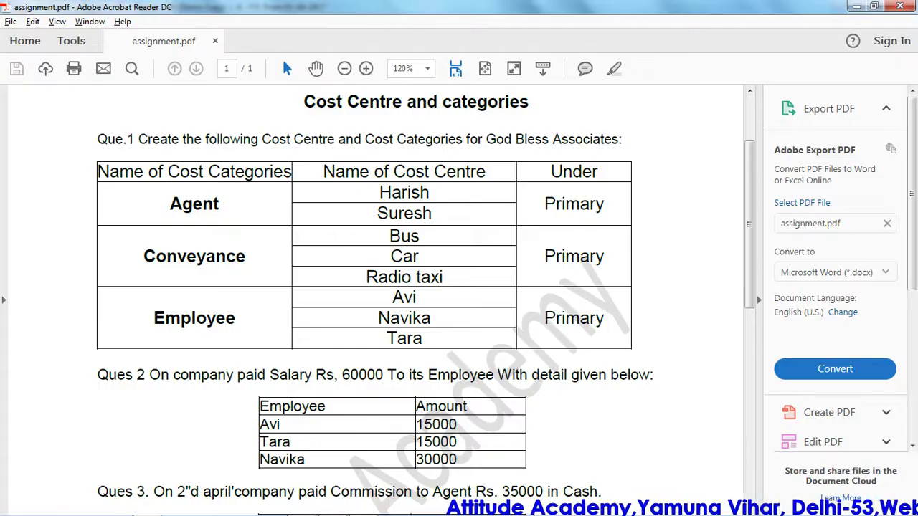
key(alt+Tab)
text(Tara)
key(Return)
key(Return)
key(Return)
key(Return)
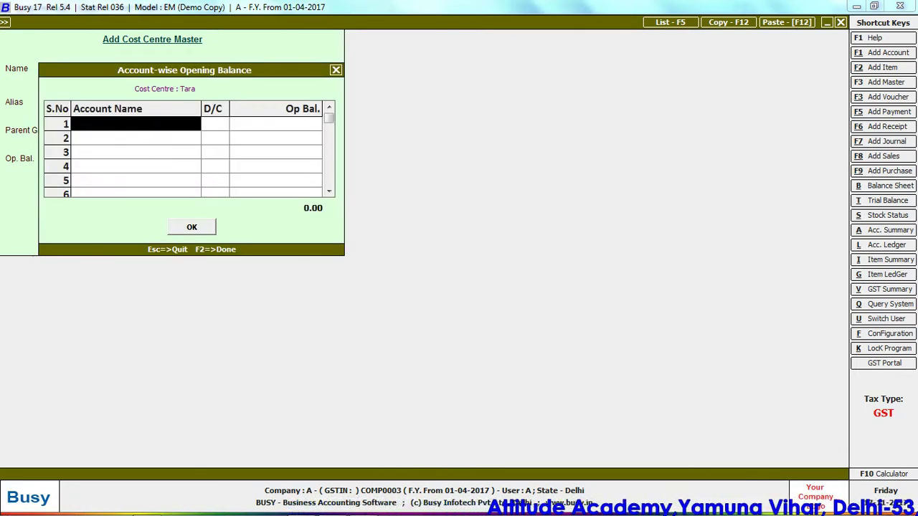
key(F2)
key(Return)
key(Return)
key(Return)
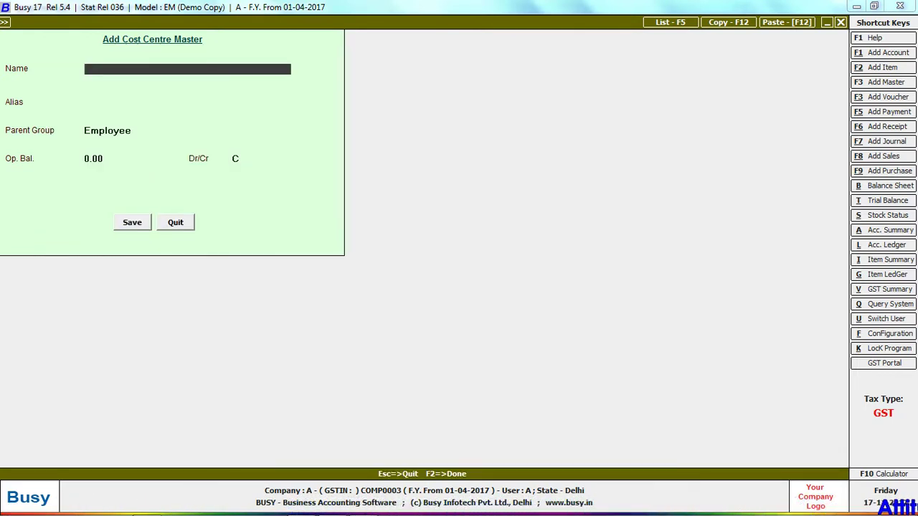
key(Escape)
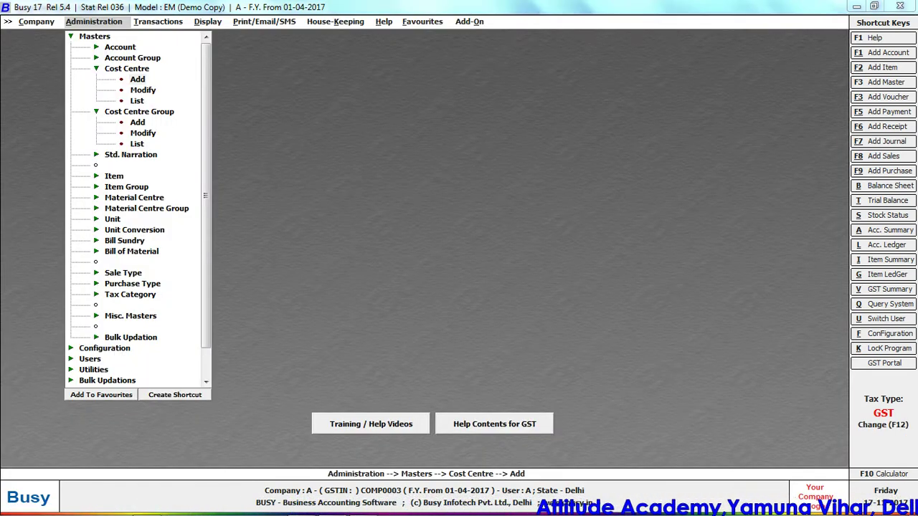
key(Return)
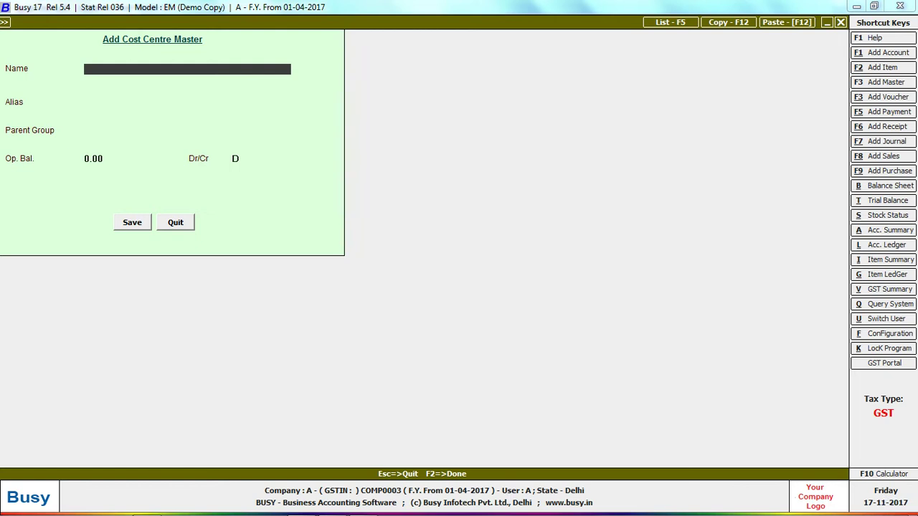
key(Escape)
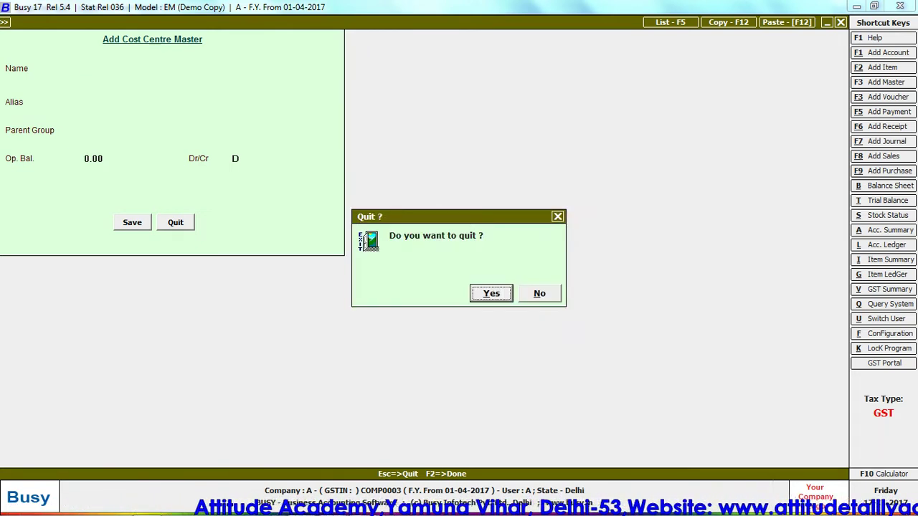
key(Return)
Step: Open a new Payment voucher
key(Right)
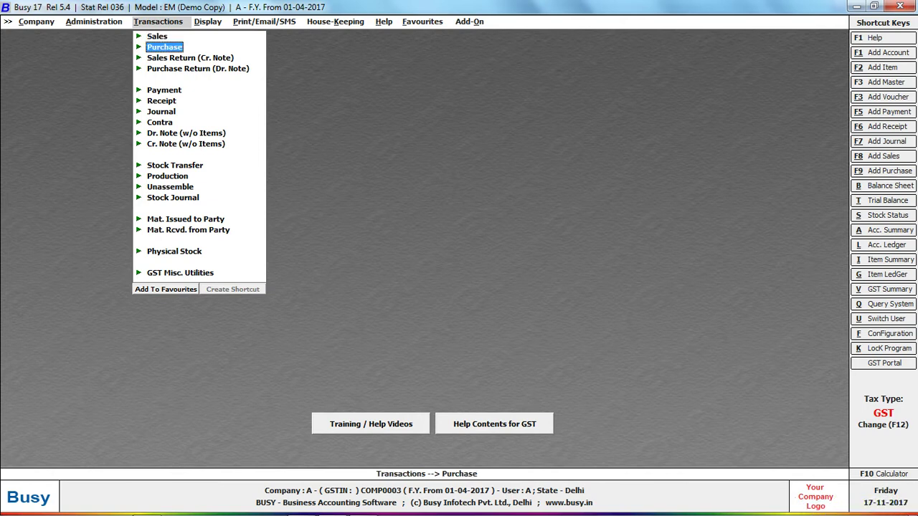
key(Down)
key(Down)
key(Down)
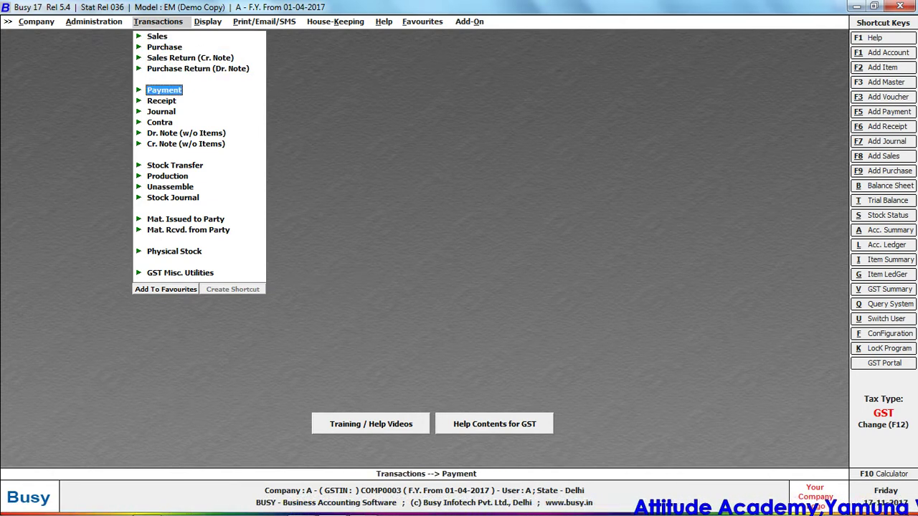
key(Return)
key(Return)
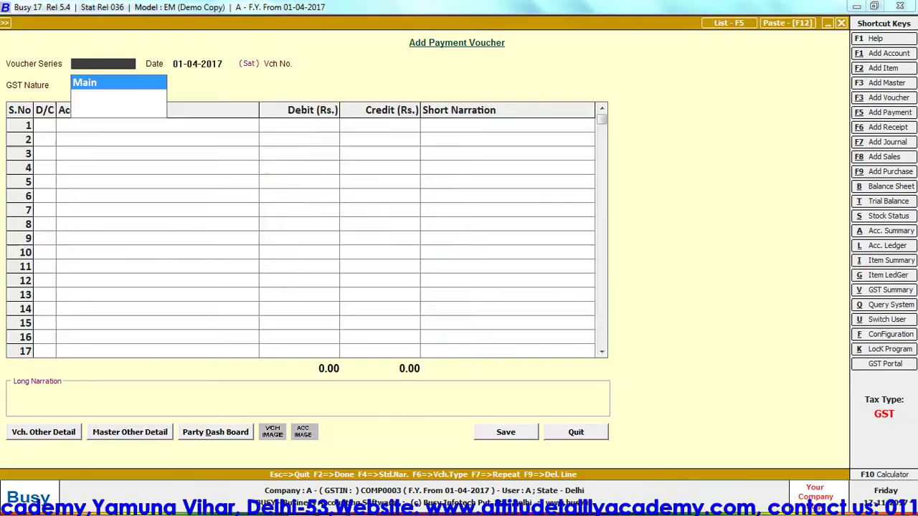
Step: Set the voucher to series Main, date 01-04-2017 and GST Nature Not Applicable/Non-GST, with the Salary account on the first debit line
key(Return)
key(Return)
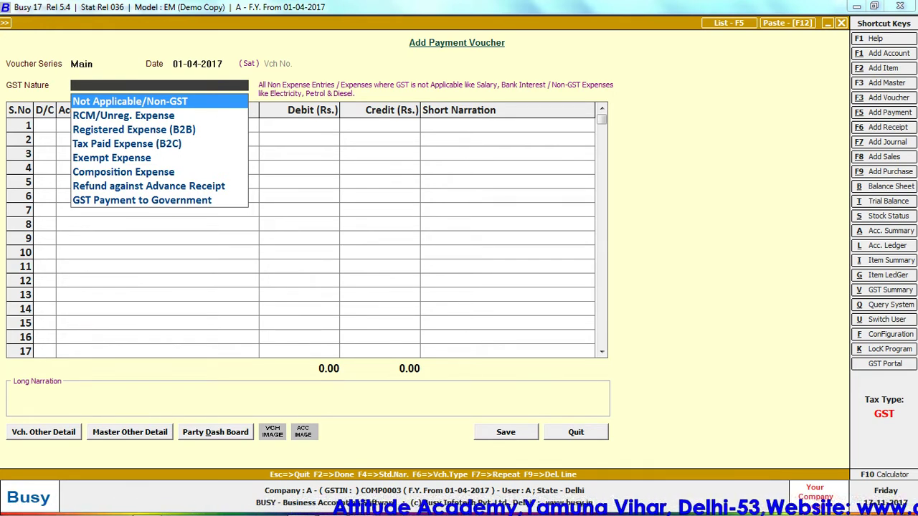
key(Return)
key(Return)
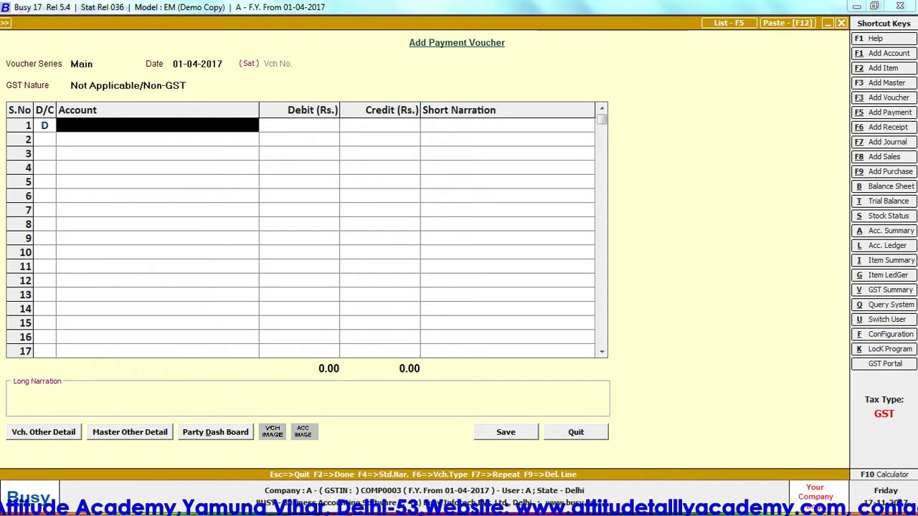
text(s)
key(Return)
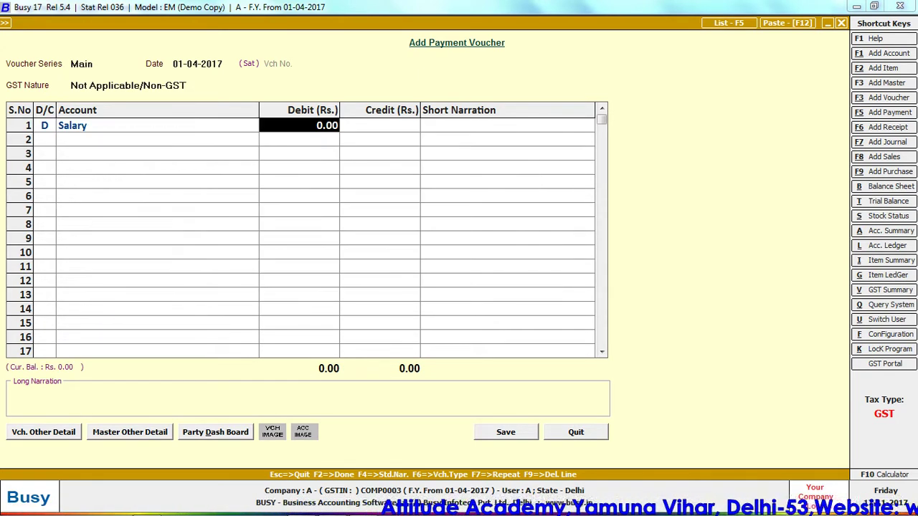
Step: Open the Salary account master from the voucher line, set Allocate Amount to Cost Centres to Y, save and return to the debit amount
click(157, 126)
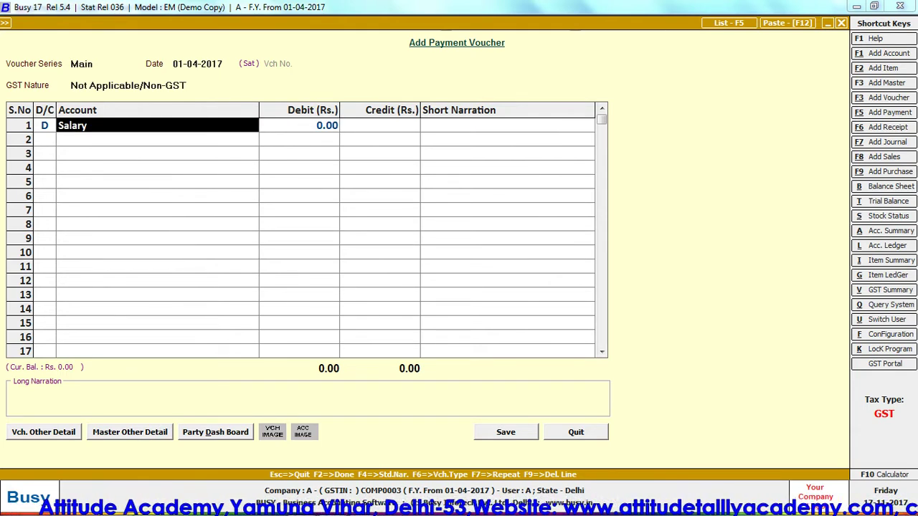
key(ctrl+Return)
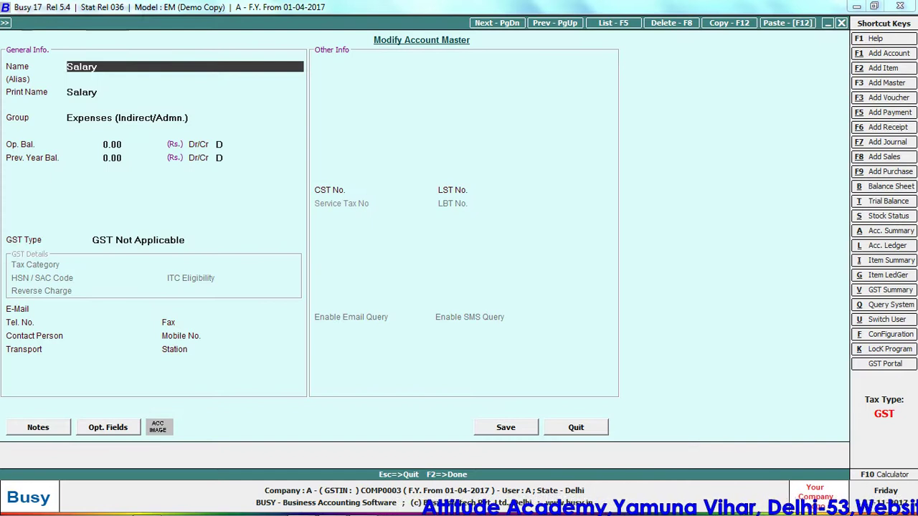
key(Return)
key(Return)
key(Return)
key(Return)
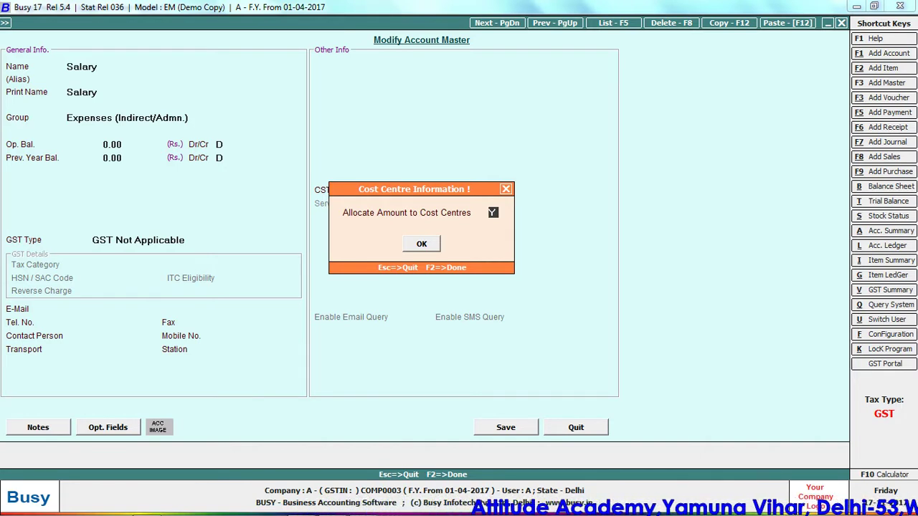
key(Return)
key(Return)
key(Return)
key(Return)
key(Return)
key(Return)
key(Return)
key(Return)
key(Return)
key(Return)
key(Return)
key(Return)
key(Return)
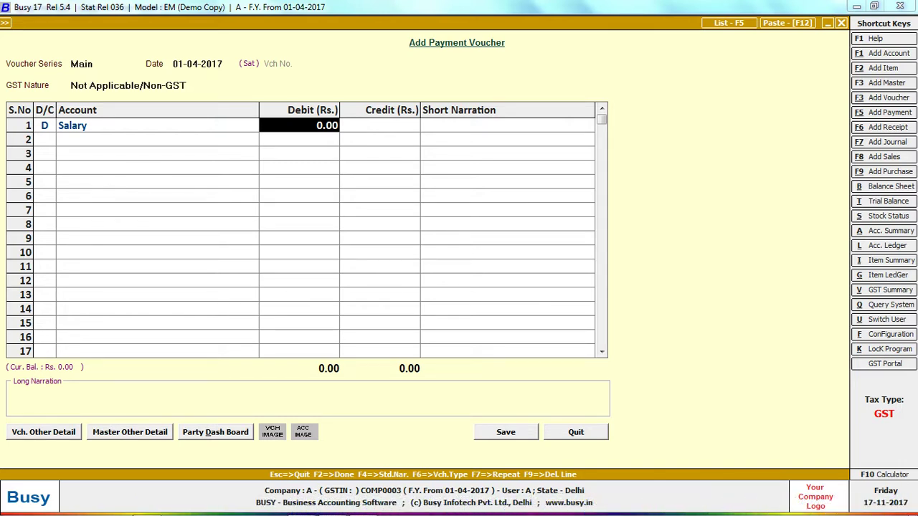
Step: Debit Salary with 15,000 and credit Cash with 15,000 on the second voucher line, leaving the narrations blank
text(15000)
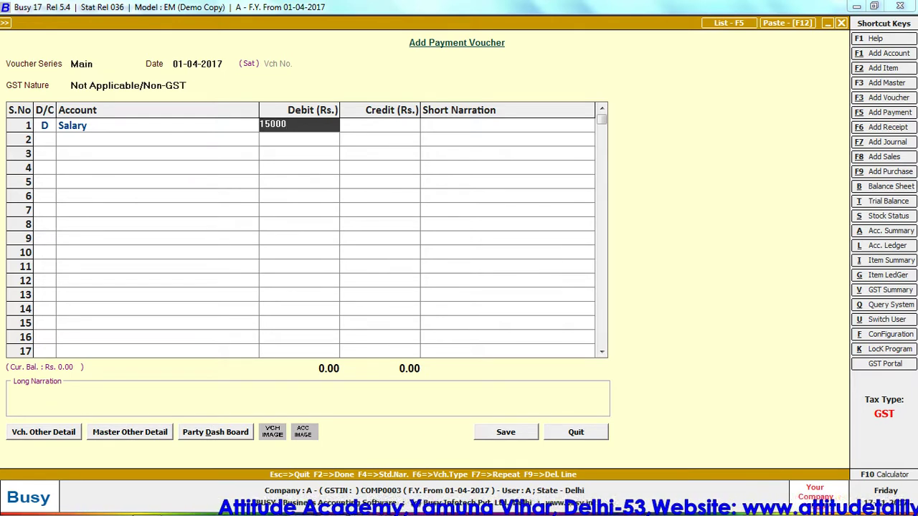
key(Return)
key(Return)
key(Return)
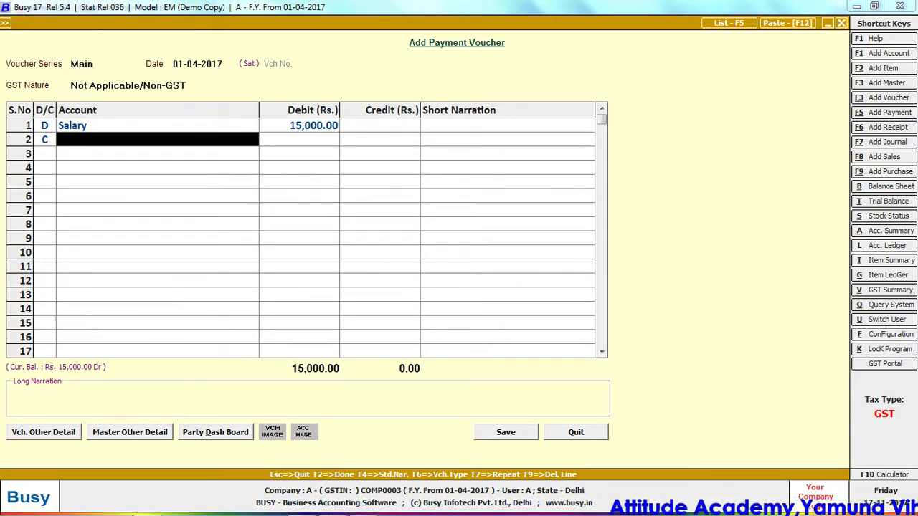
text(cash)
key(Return)
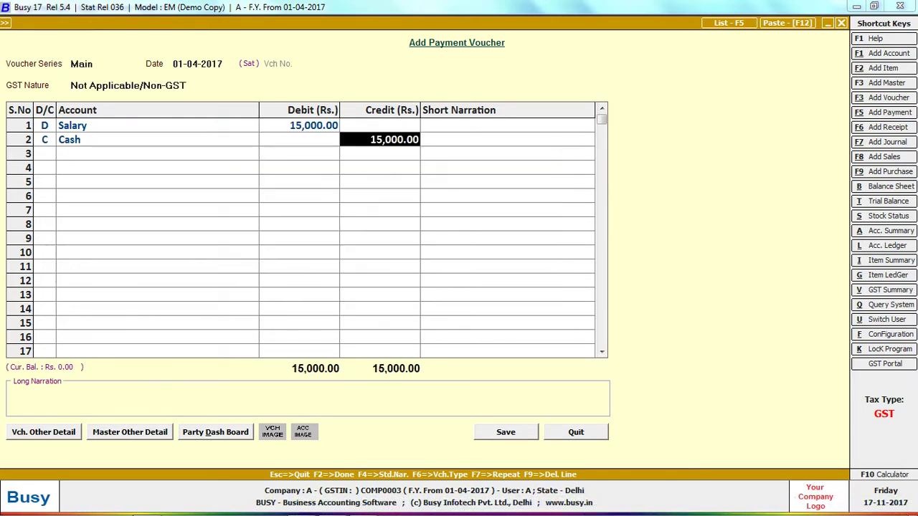
key(Return)
key(Return)
key(Return)
key(Return)
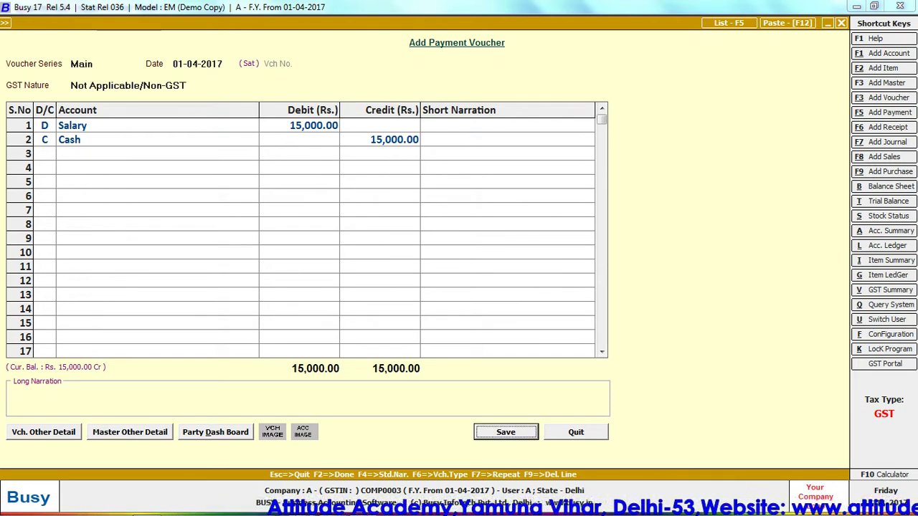
Step: Save the payment voucher and accept the negative cash balance to reach the cost centre allocation
key(Return)
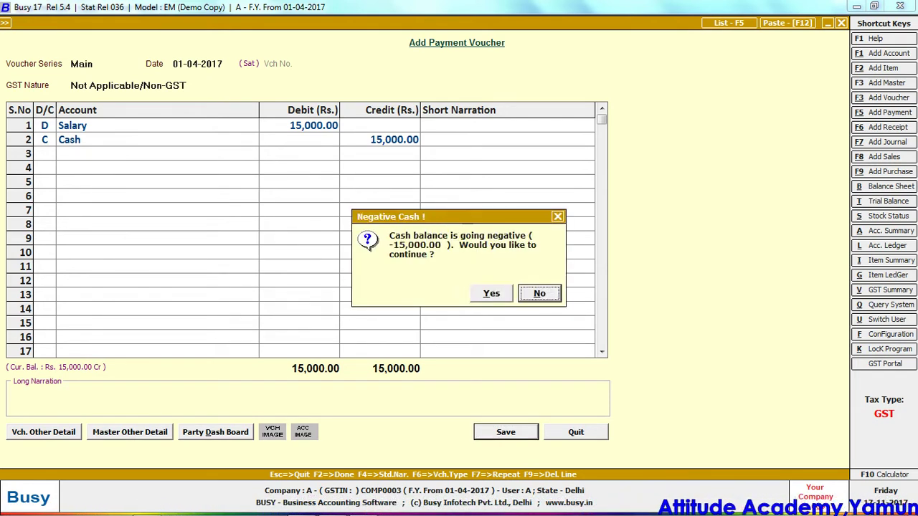
key(Left)
key(Return)
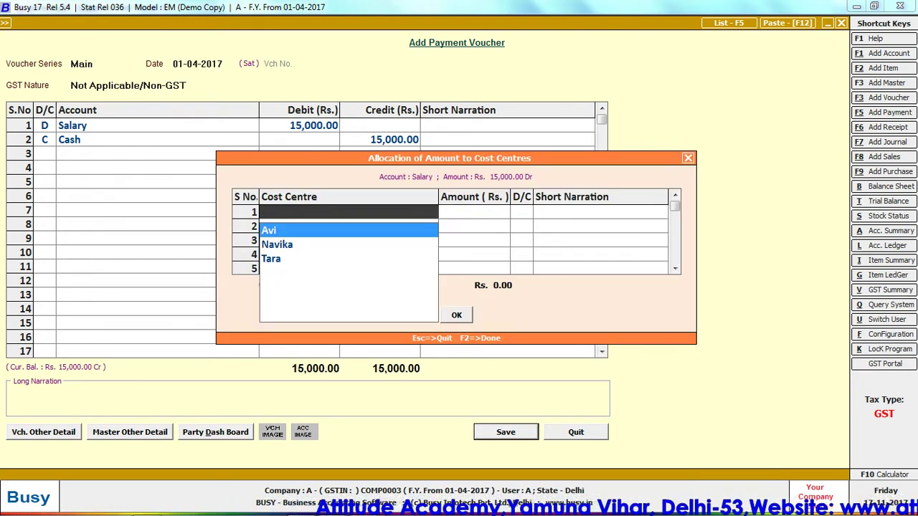
Step: Allocate 7,500 of the Salary debit to the first employee's cost centre, consulting the salary table in assignment.pdf
key(Return)
key(alt+Tab)
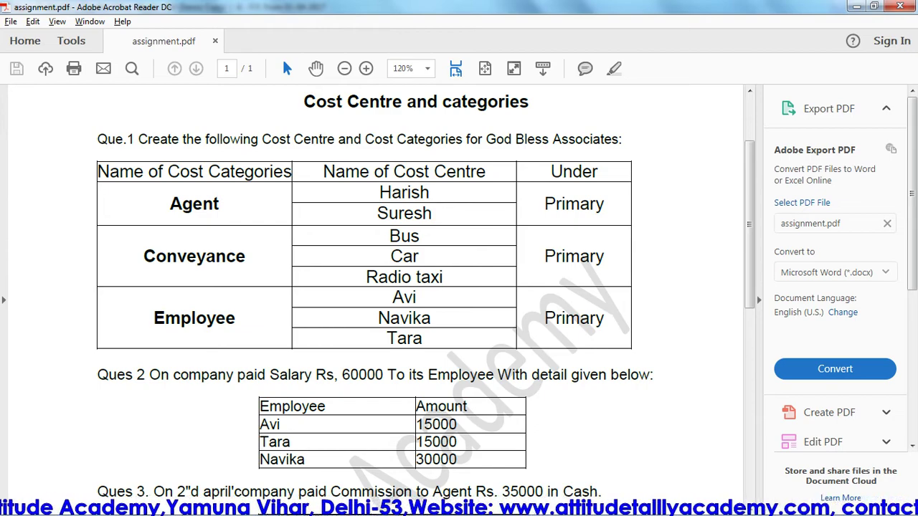
key(alt+Tab)
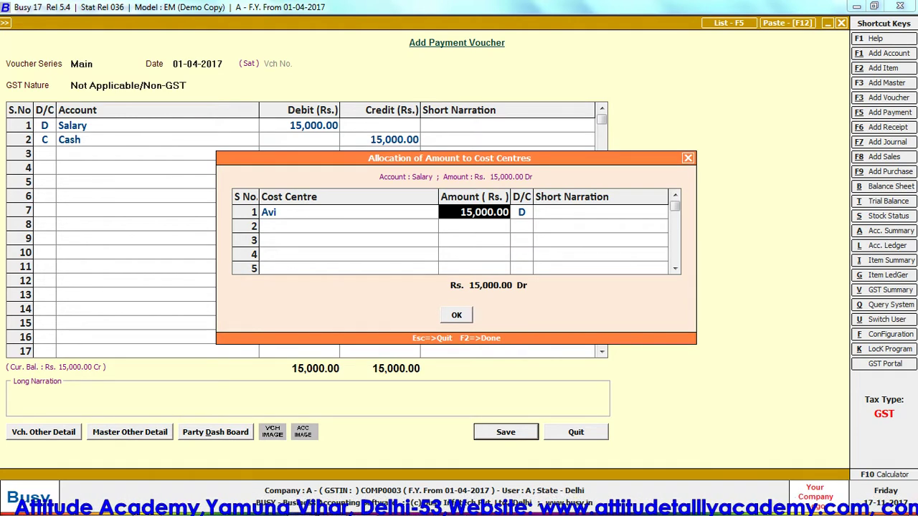
text(750)
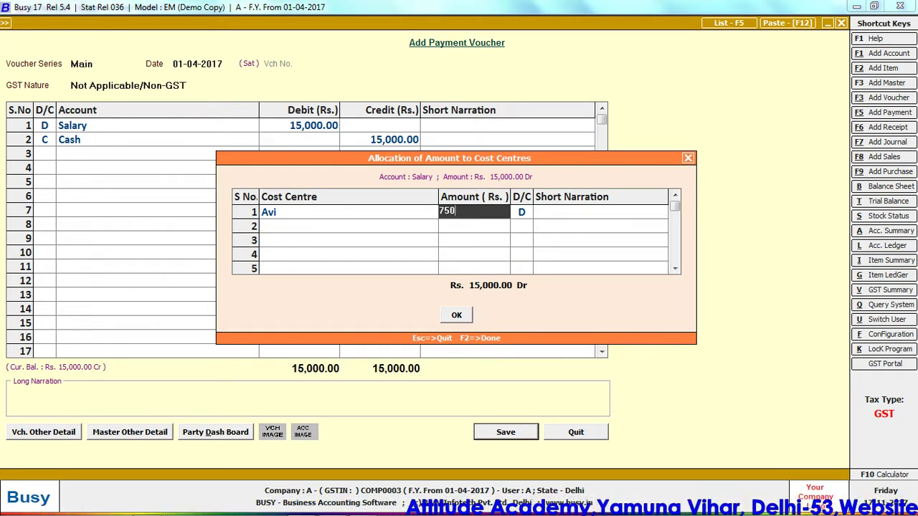
key(Return)
key(Return)
key(Return)
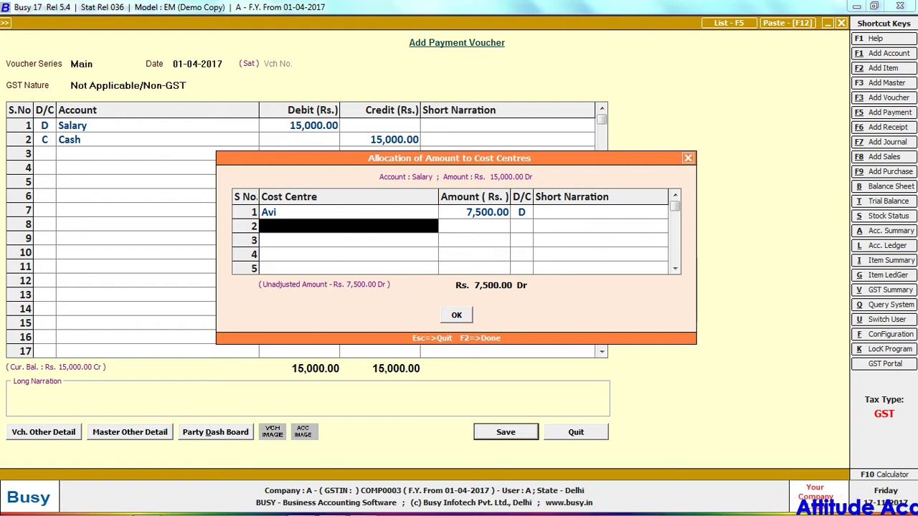
Step: Allocate 2,500 as a debit to the second employee's cost centre
key(Down)
key(Return)
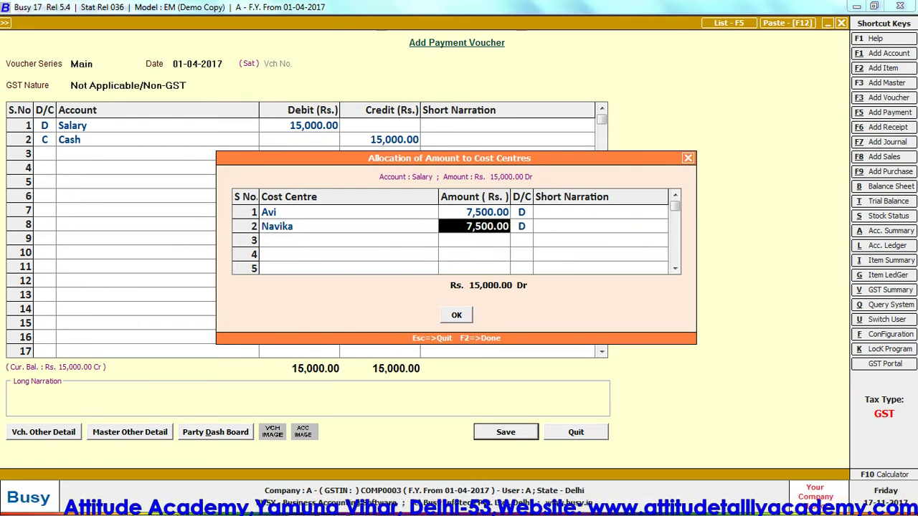
text(2,500)
key(Return)
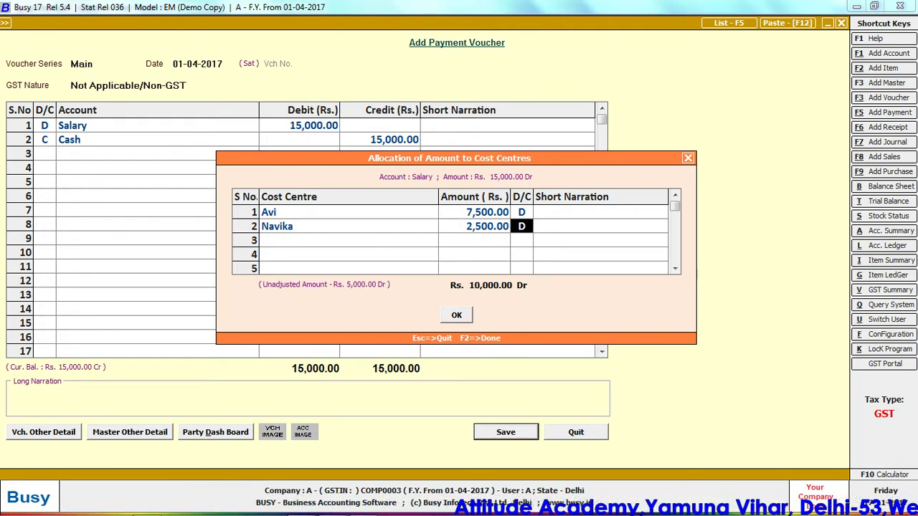
key(Return)
key(Return)
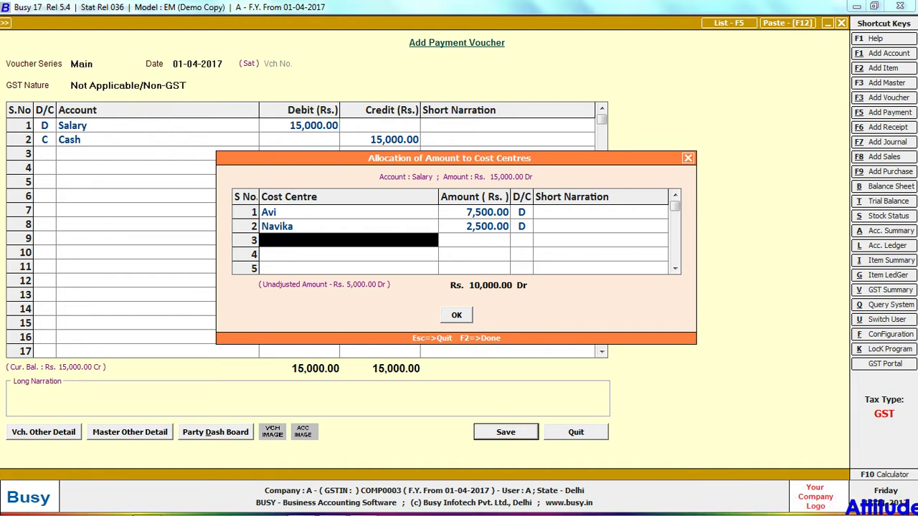
Step: Allocate 5,000 as a debit to the third employee's cost centre, confirm the allocation and leave voucher entry
key(Down)
key(Down)
key(Return)
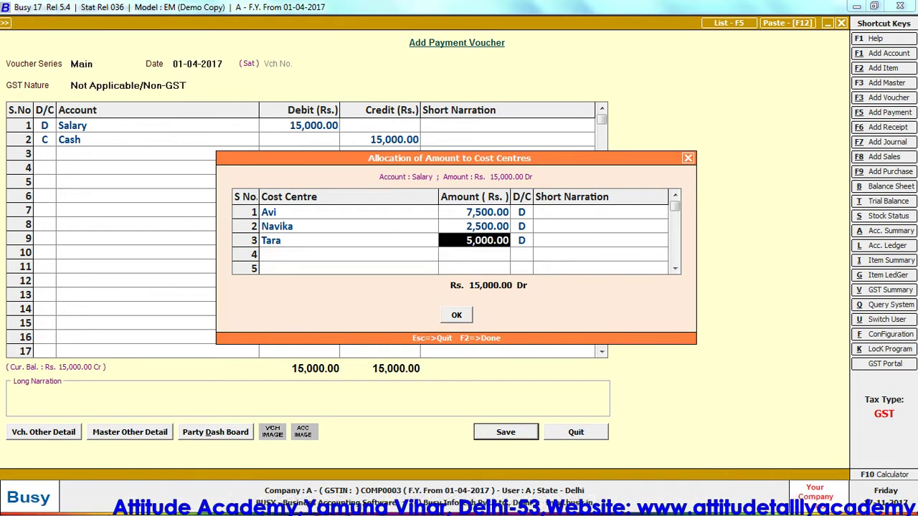
key(Return)
key(Return)
key(Return)
key(Return)
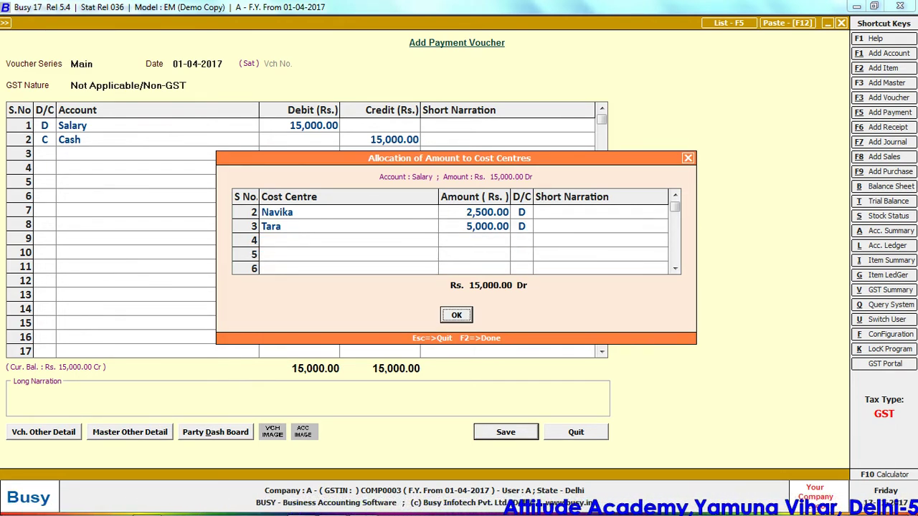
key(Return)
key(F2)
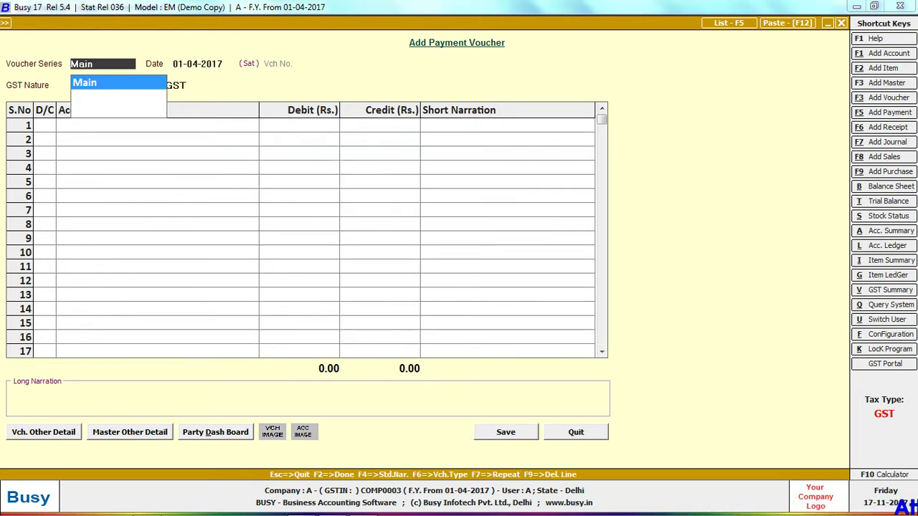
key(Escape)
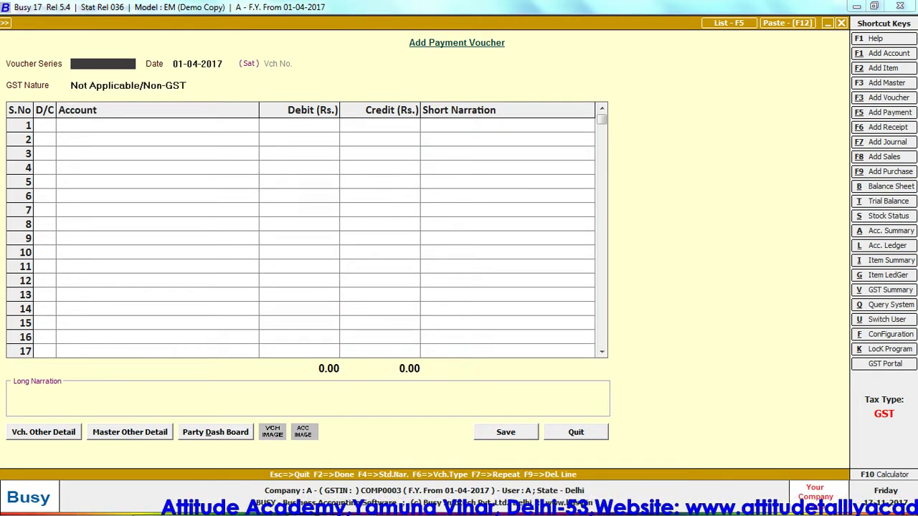
key(Escape)
Step: Look through the available cost centre reports
key(Right)
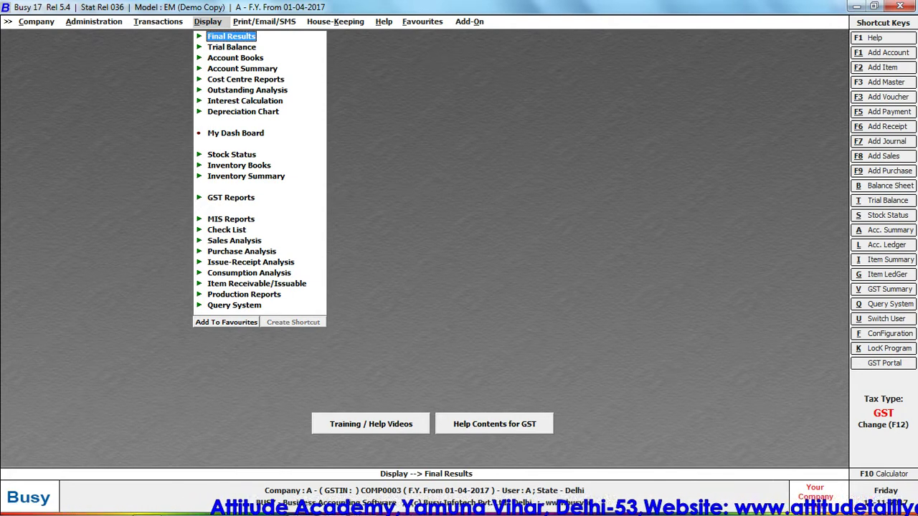
key(Down)
key(Down)
key(Down)
key(Down)
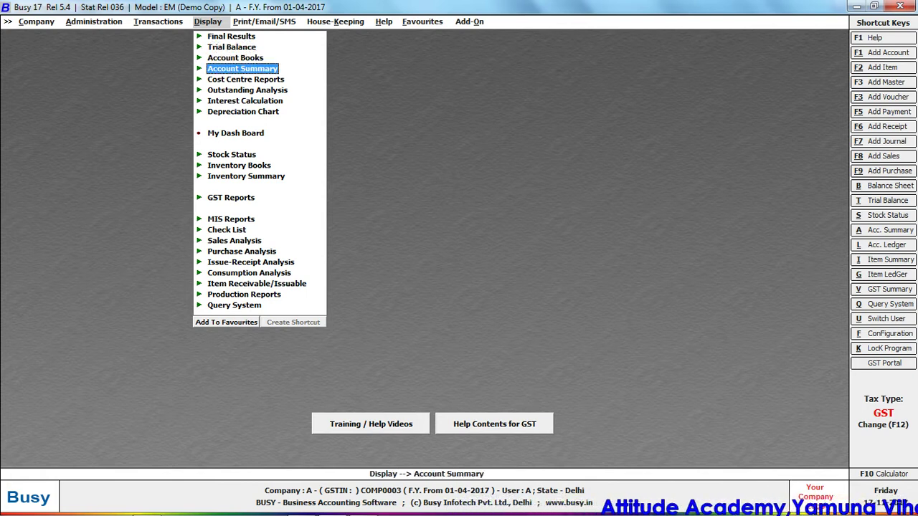
key(Return)
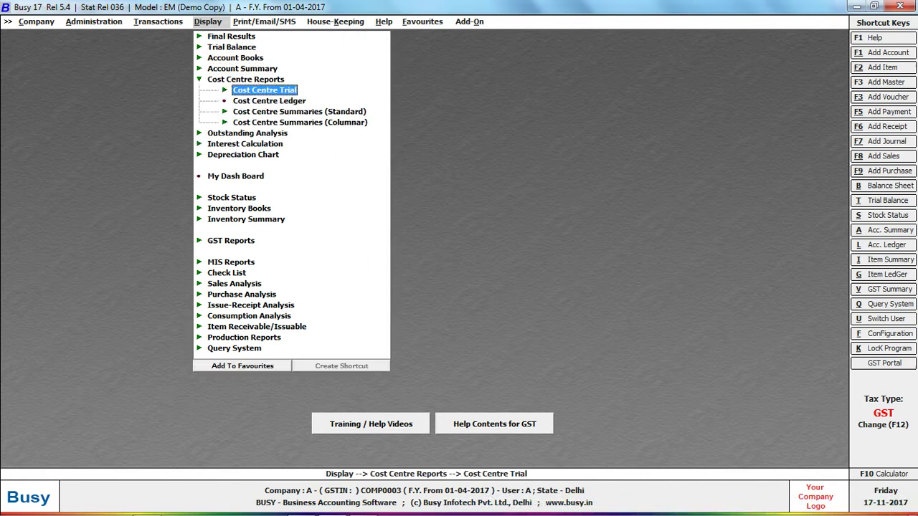
key(Down)
key(Down)
key(Down)
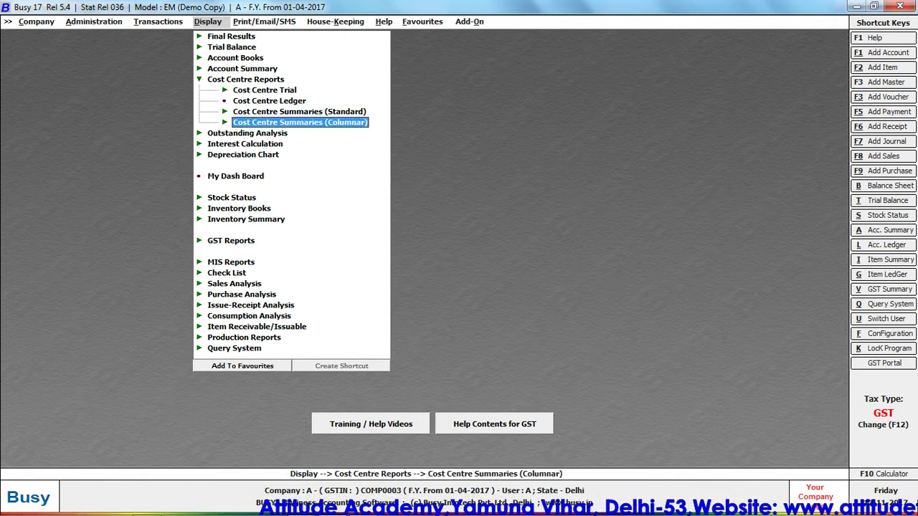
key(Up)
key(Up)
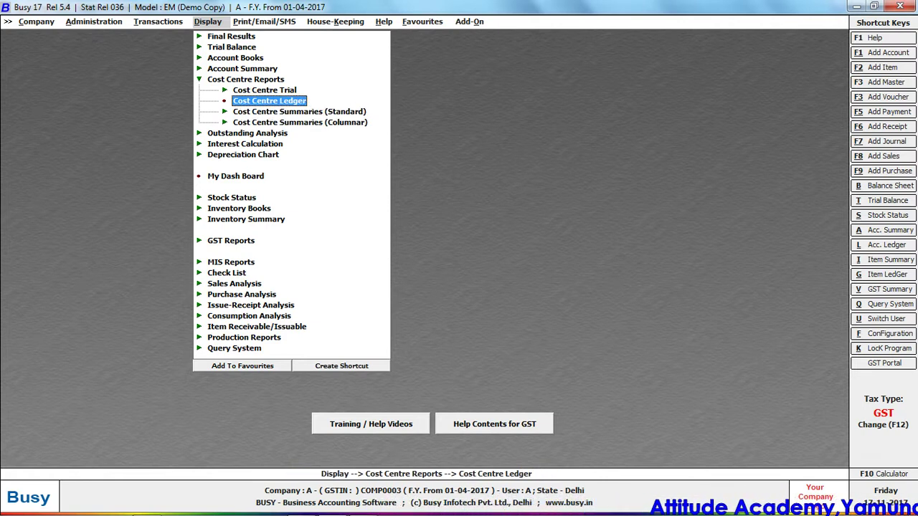
key(Up)
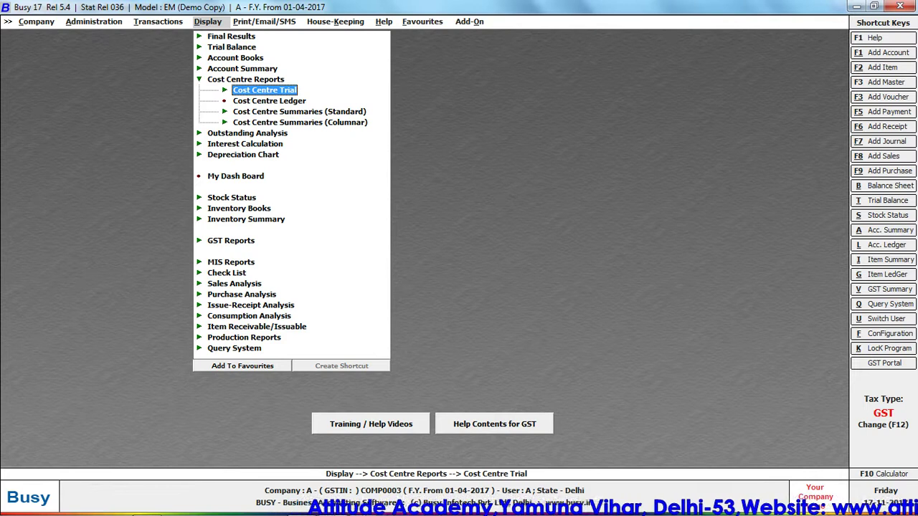
Step: Review the alphabetical Cost Centre Trial for the Employee group as on 01-04-2017 with zero-balance cost centres hidden, and close it
key(Return)
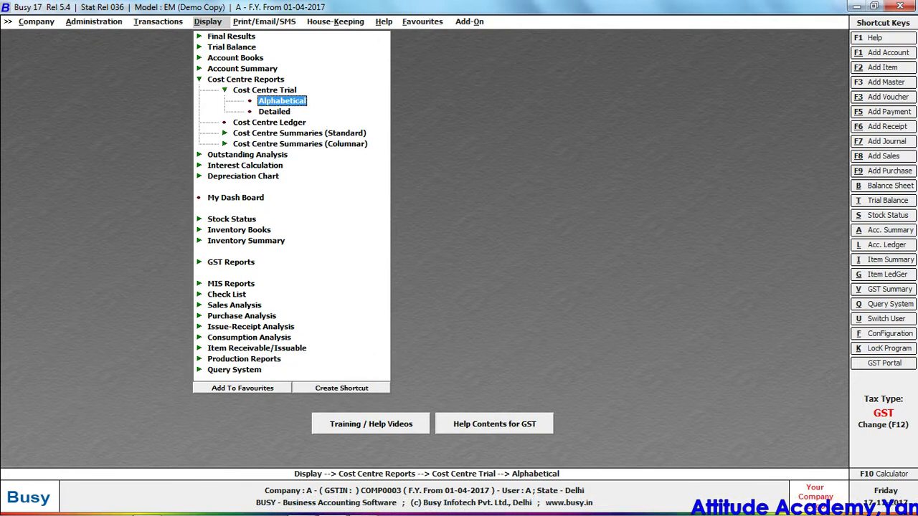
key(Return)
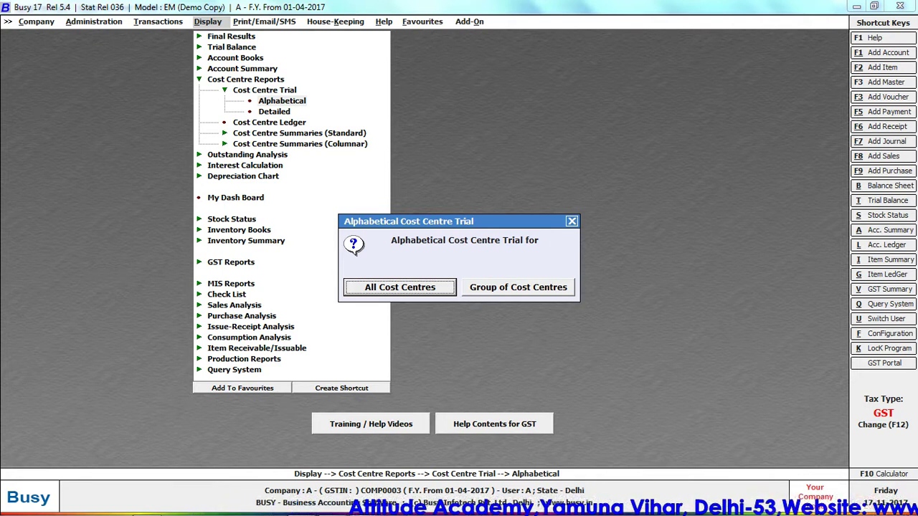
key(Right)
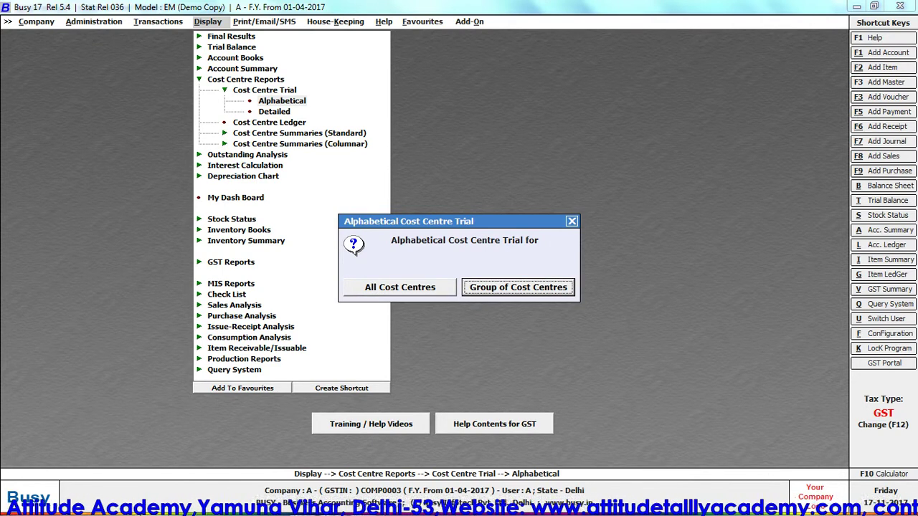
key(Return)
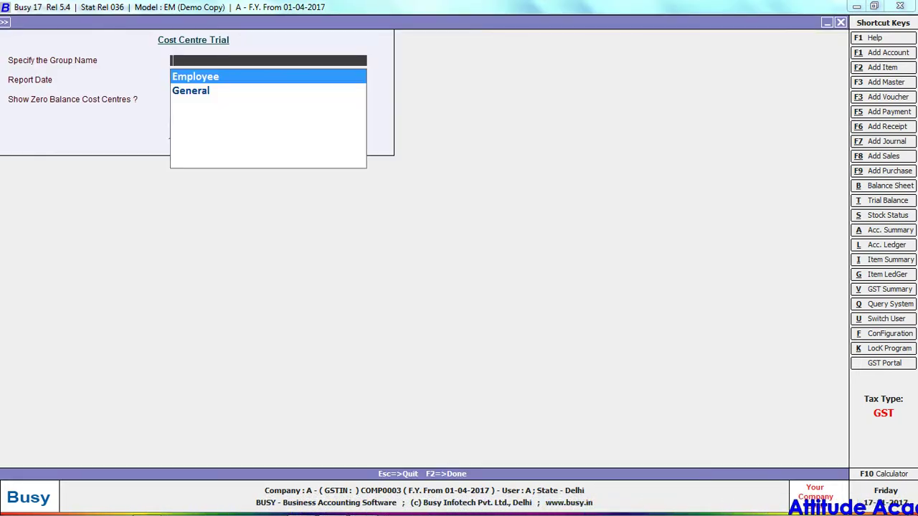
key(Return)
key(Return)
key(Return)
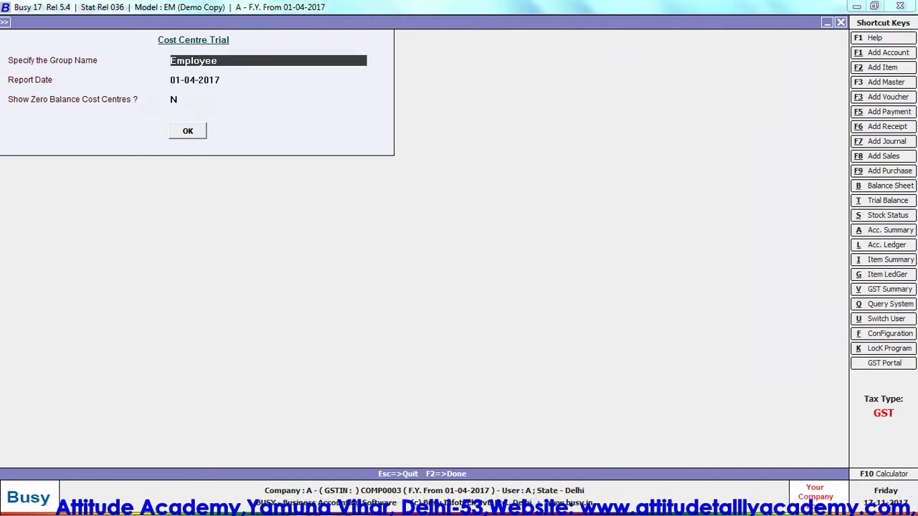
key(Down)
key(Down)
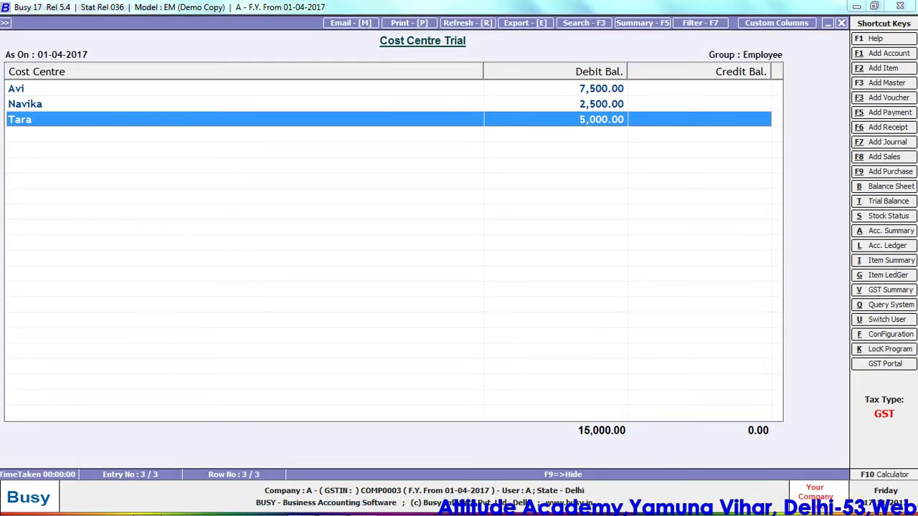
key(Escape)
key(Escape)
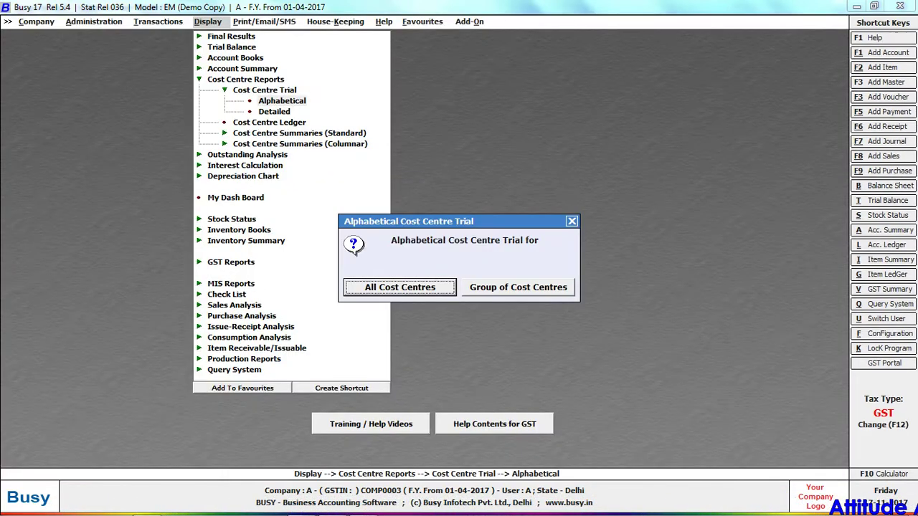
Step: Review the alphabetical Cost Centre Trial for all cost centres as on 01-04-2017 with zero-balance ones hidden, and close it
key(Return)
key(Return)
key(Return)
key(Return)
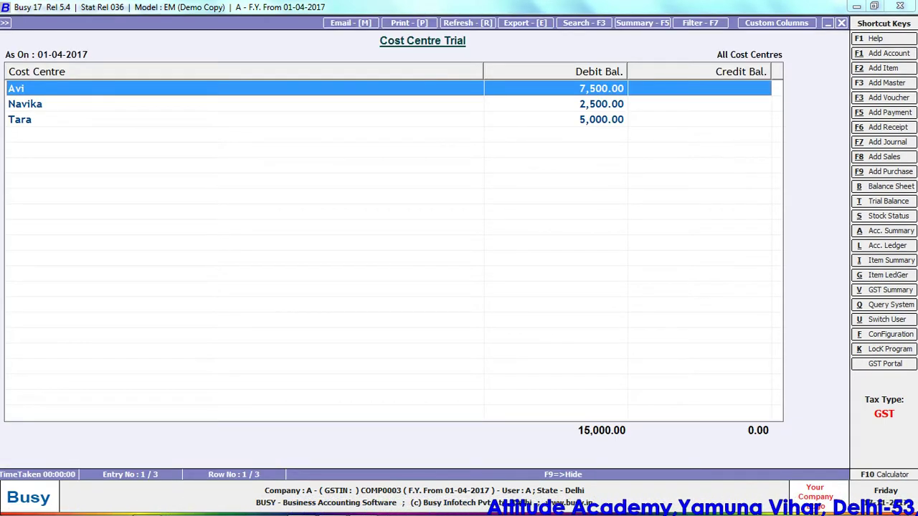
key(Escape)
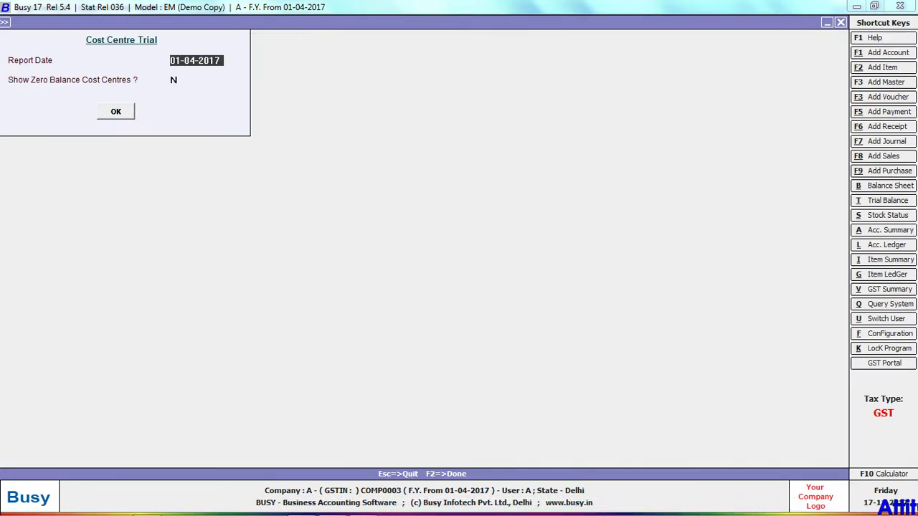
key(Escape)
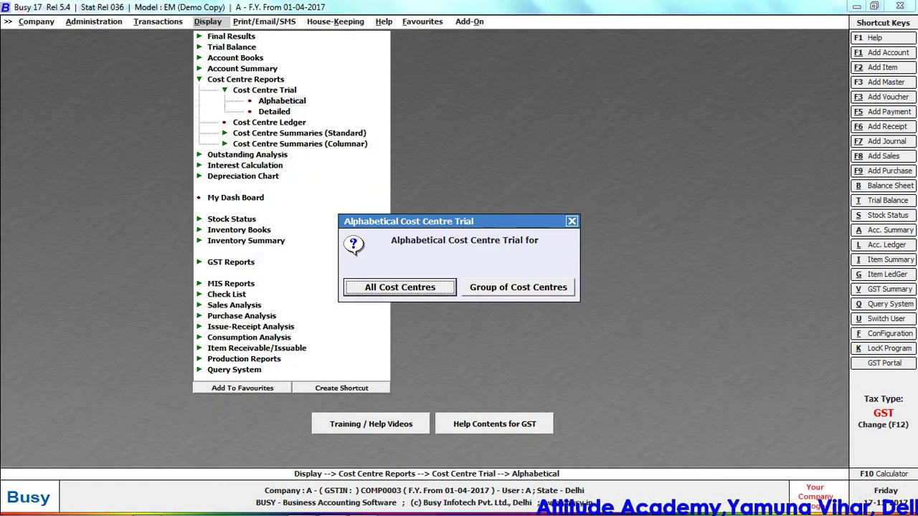
key(Escape)
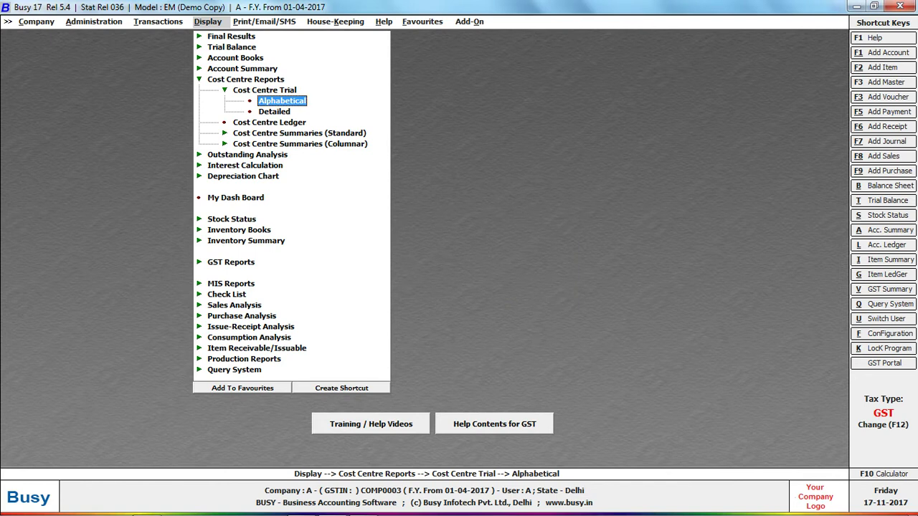
Step: Open the detailed Cost Centre Trial report for one cost centre
key(Down)
key(Return)
key(Right)
key(Right)
key(Return)
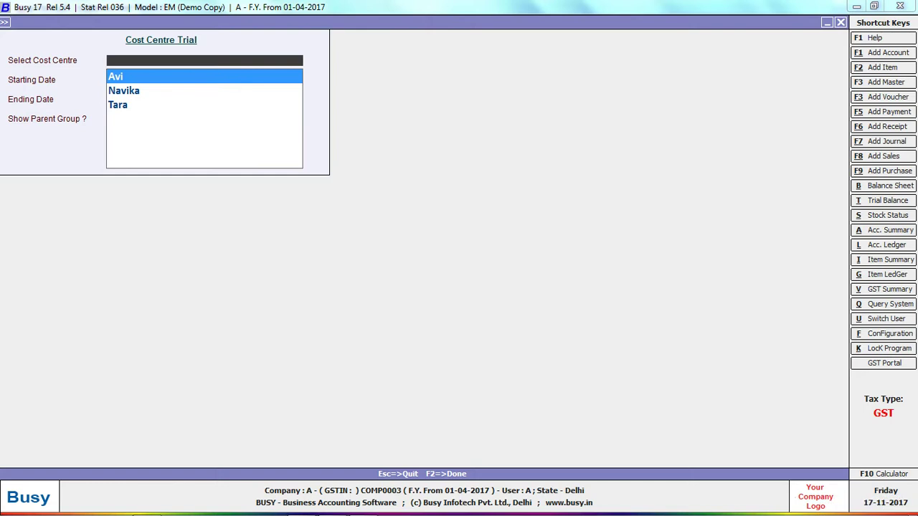
Step: Review the first employee's detailed trial from 01-04-2017 to 01-04-2017 without the parent group, and return to the report scope choice
key(Return)
key(Return)
key(Return)
key(Return)
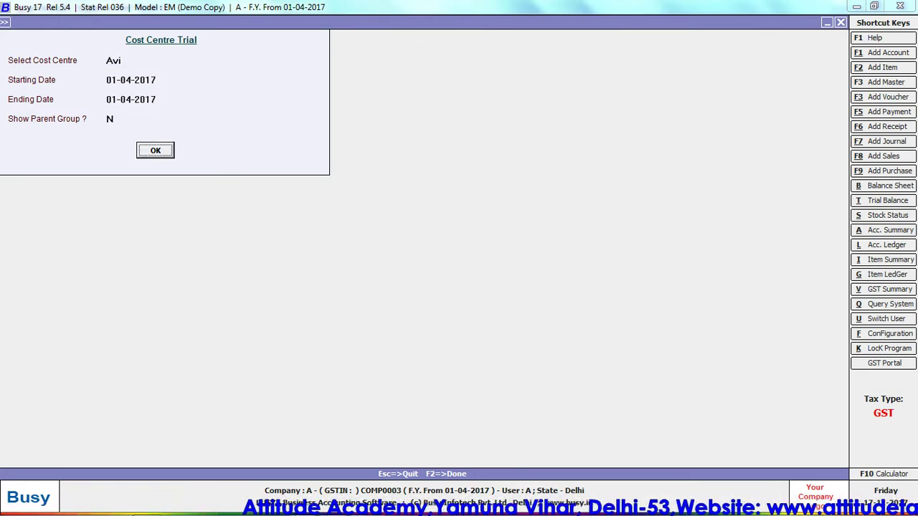
key(Return)
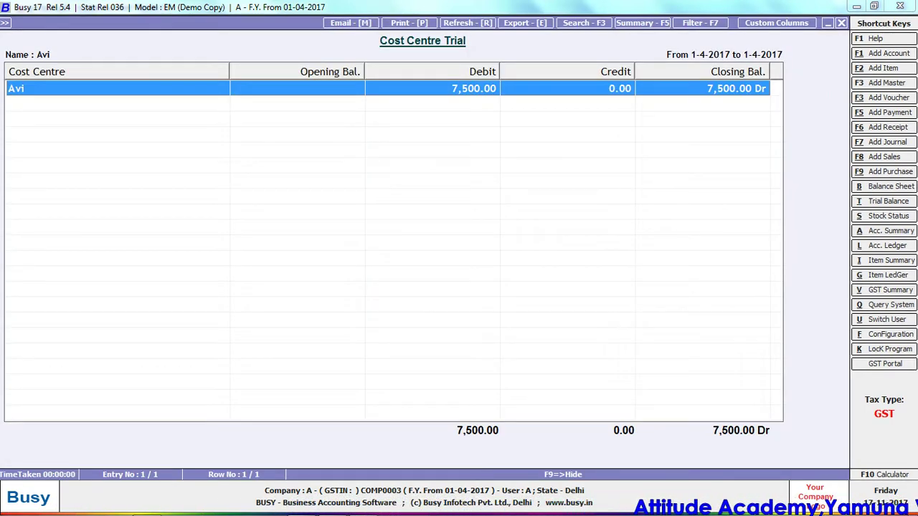
key(Escape)
key(Return)
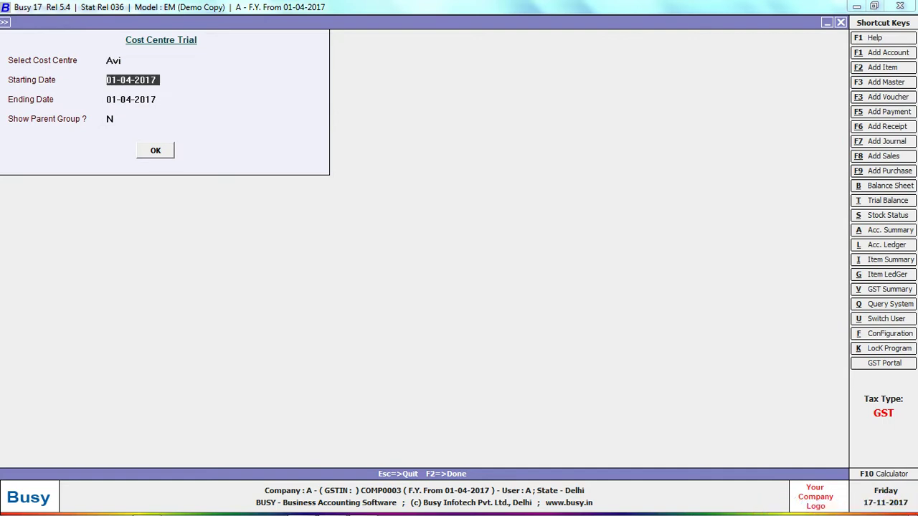
key(Return)
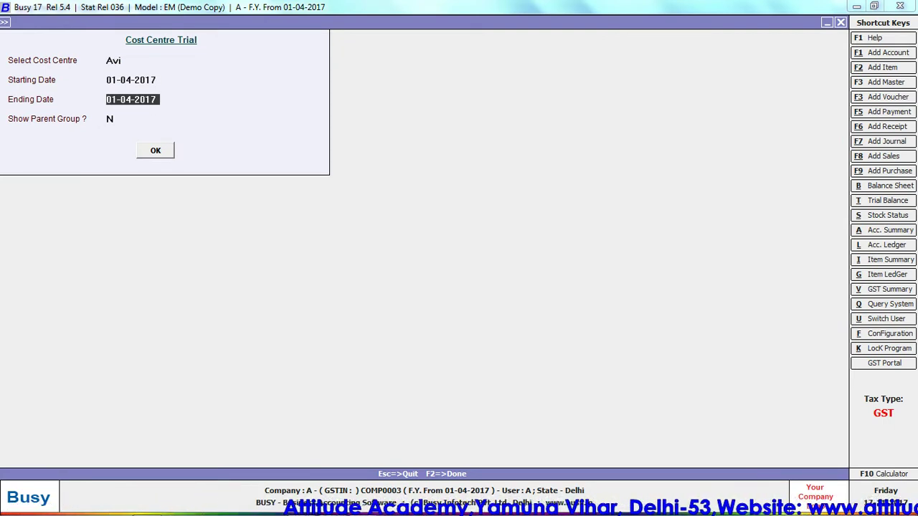
key(Escape)
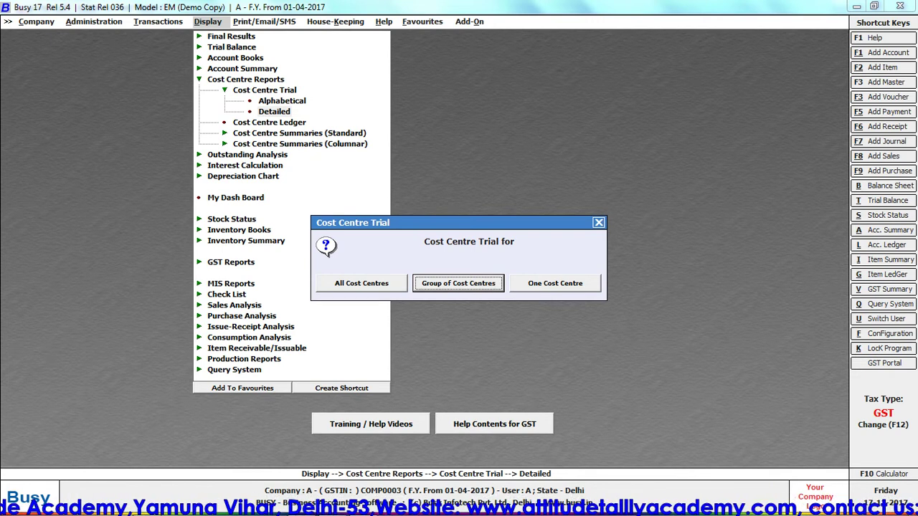
Step: Review the detailed Cost Centre Trial for the Employee group for 01-04-2017 with Moved/Closing Bal. masters, and close it
key(Return)
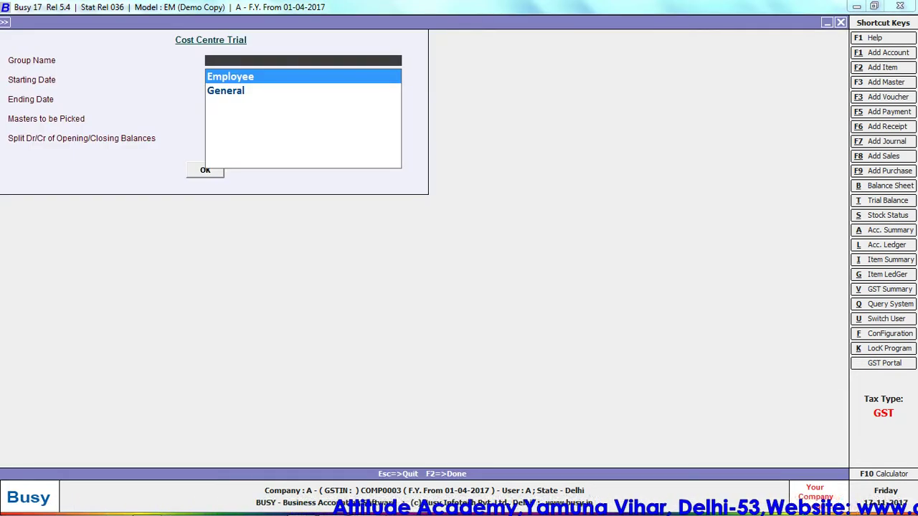
key(Return)
key(Return)
key(Return)
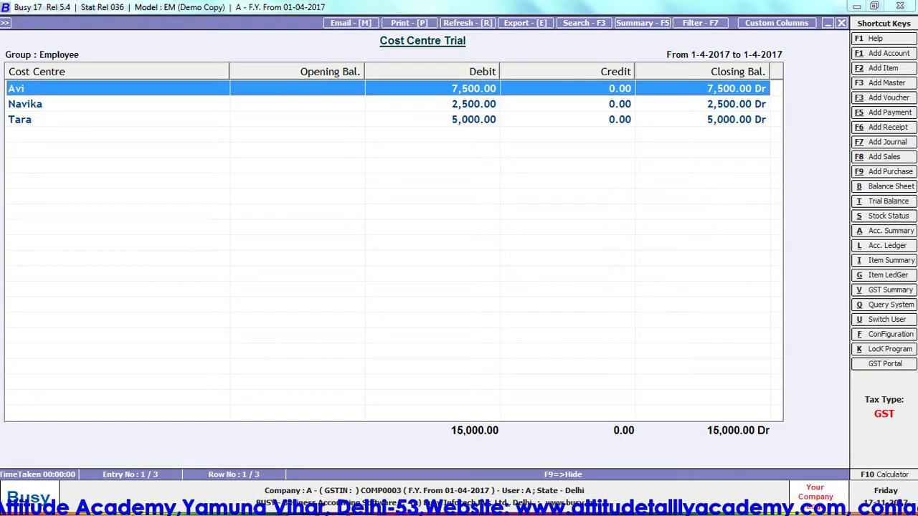
key(Escape)
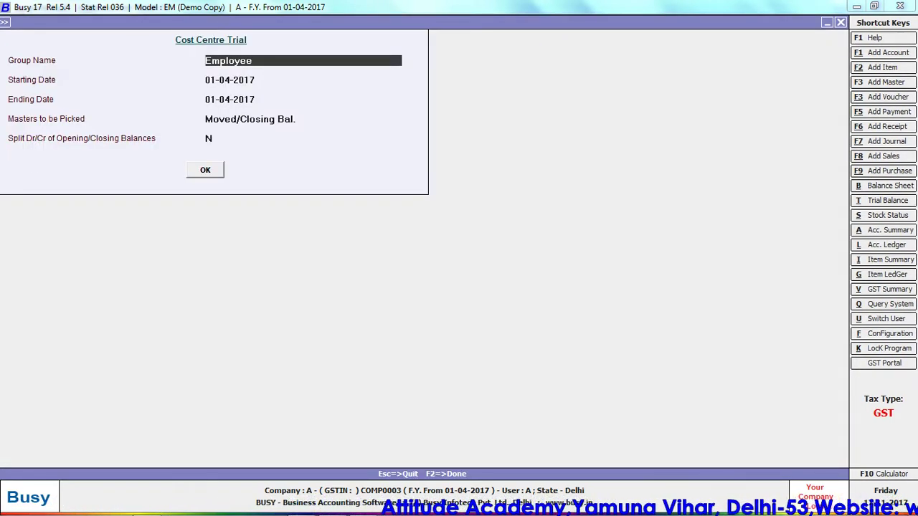
key(Escape)
key(Escape)
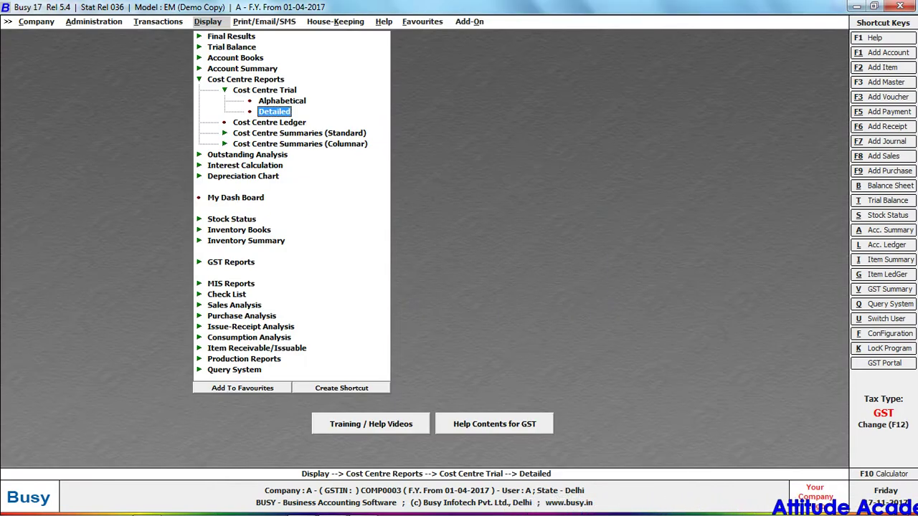
Step: Review the detailed Cost Centre Trial for all cost centres for 01-04-2017 without splitting balances or showing parent groups, and close it
key(Return)
key(Return)
key(Return)
key(Return)
key(Return)
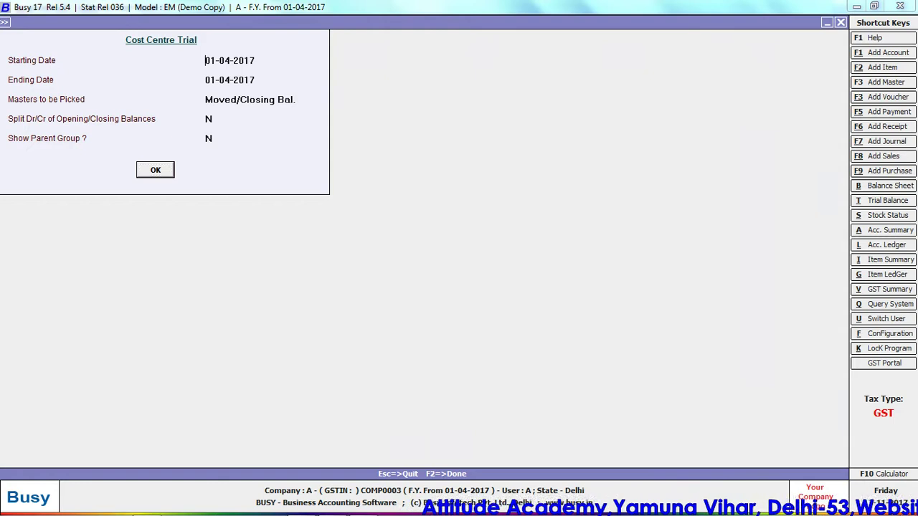
key(F2)
key(Escape)
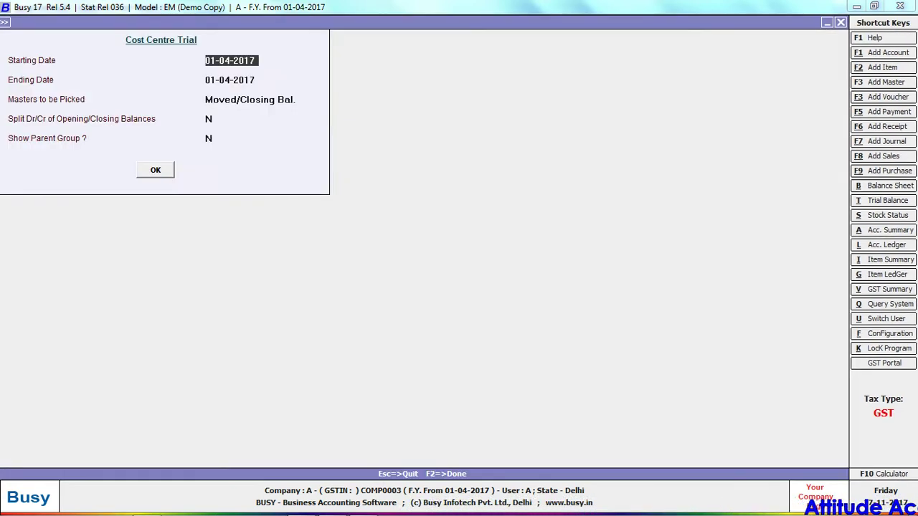
key(Escape)
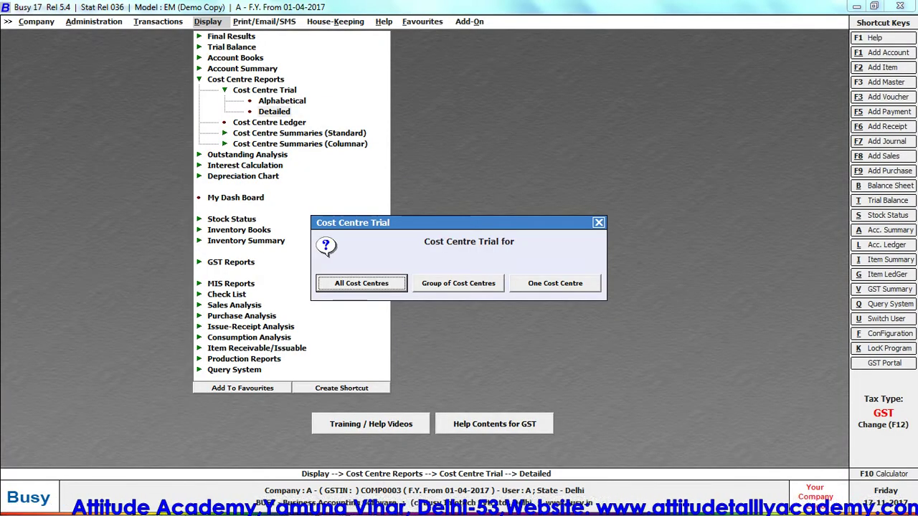
key(Escape)
Step: Review the Cost Centre Ledger of the first employee for 01-04-2017, not limited to one account, and close it
key(Down)
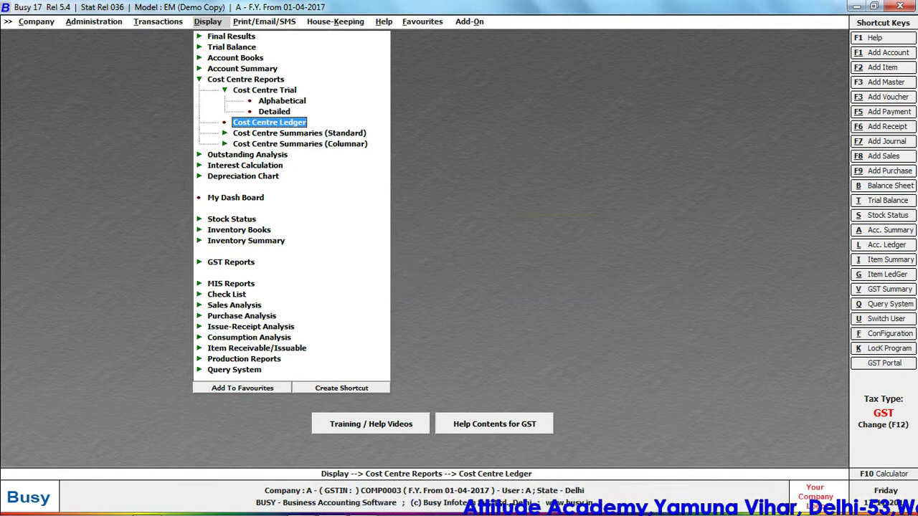
key(Return)
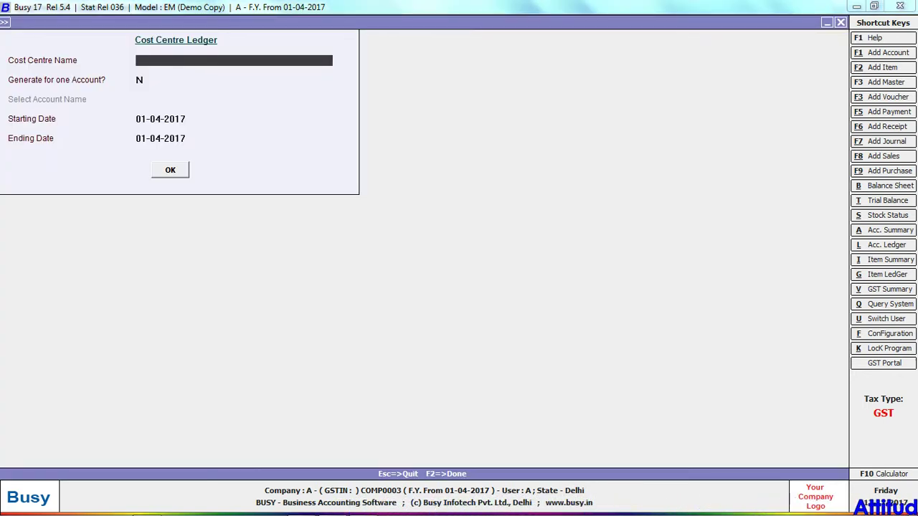
key(Return)
key(Return)
key(Return)
key(Return)
key(Return)
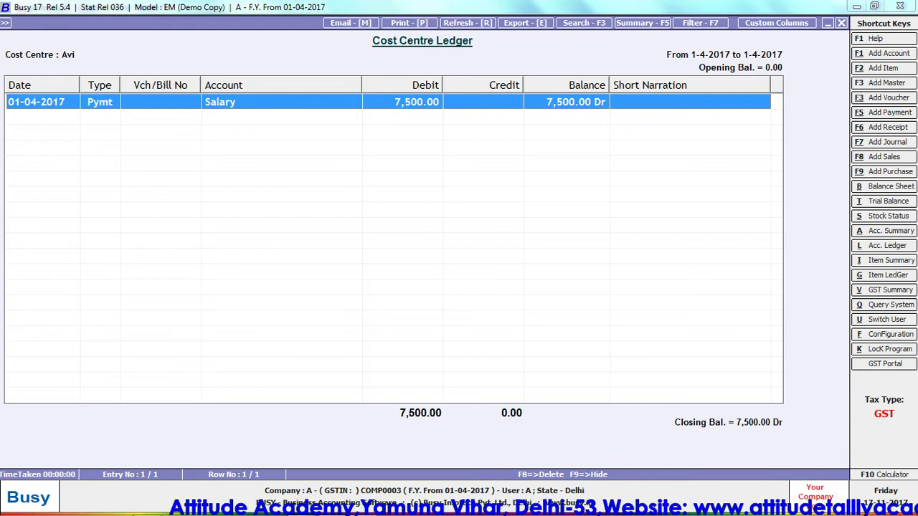
key(Escape)
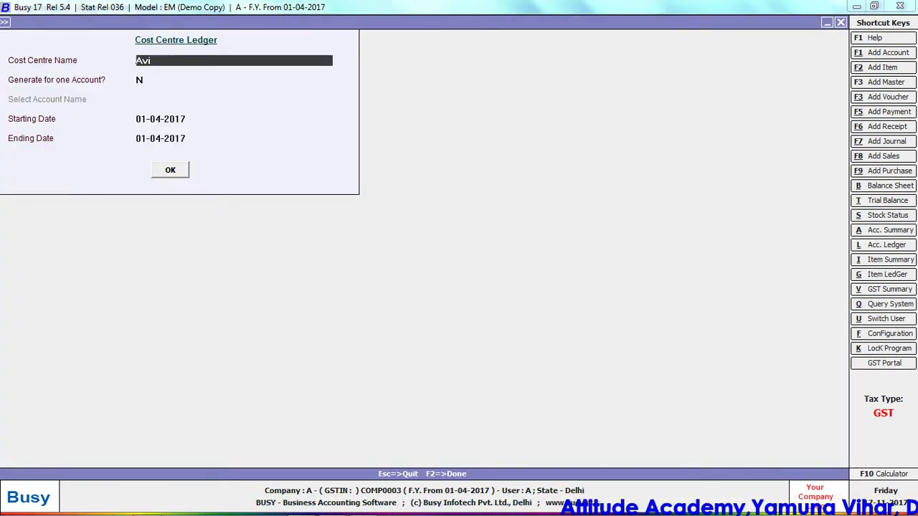
key(Escape)
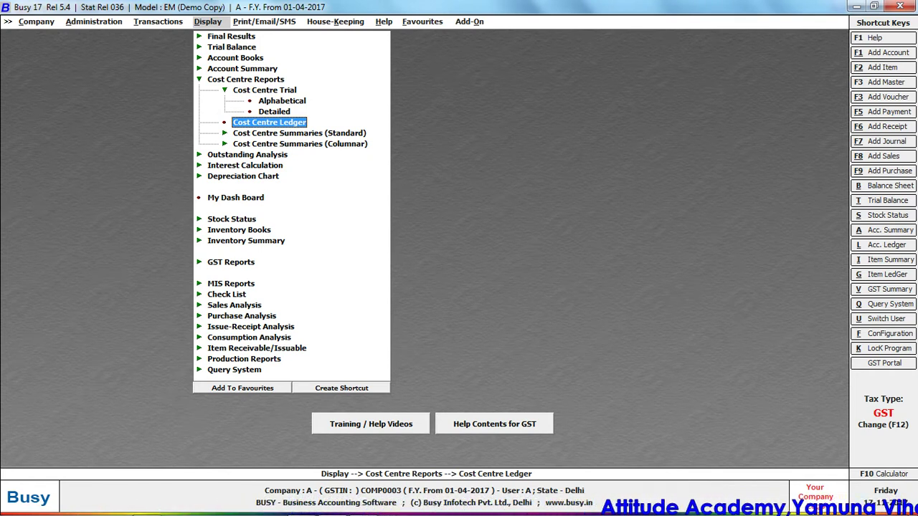
Step: Open the standard vertical Monthly Summary report for a cost centre group
key(Down)
key(Return)
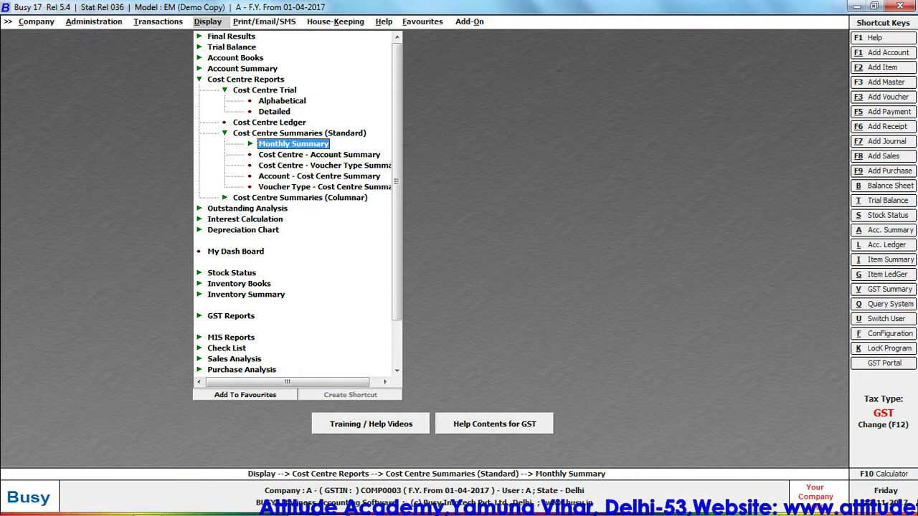
key(Return)
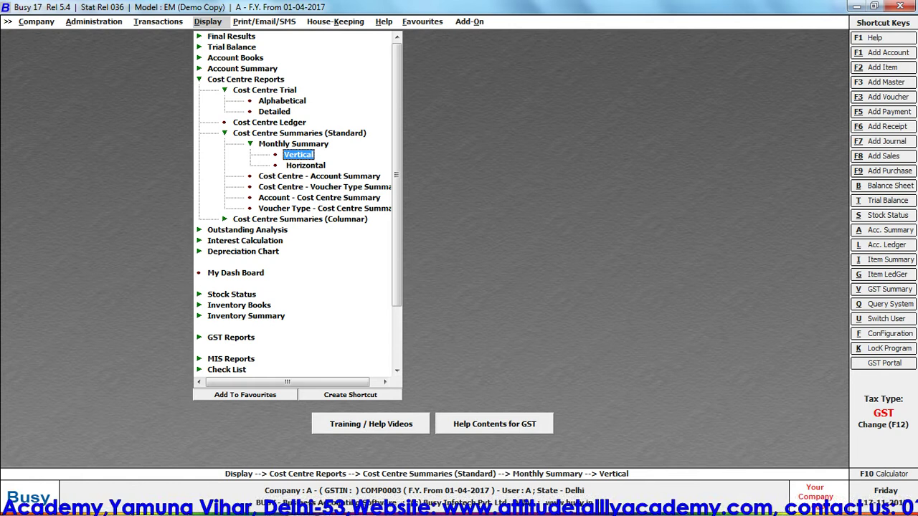
key(Return)
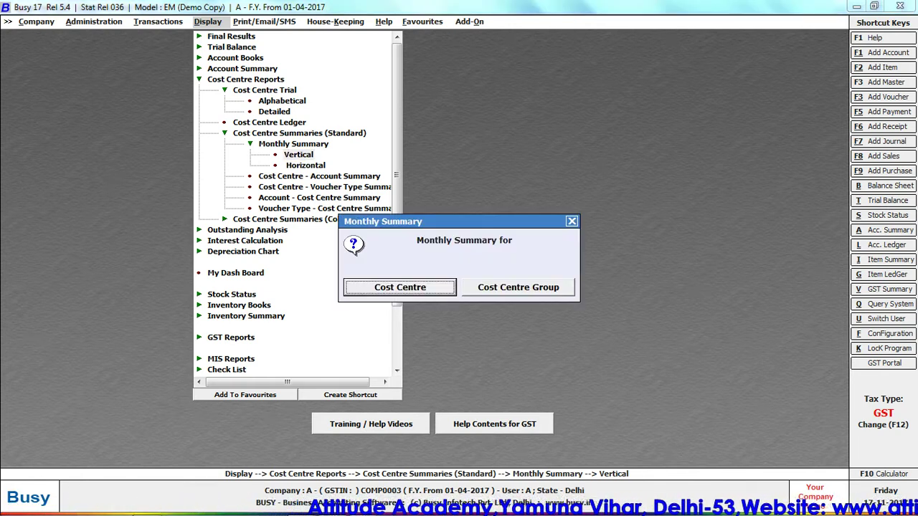
key(Right)
key(Left)
key(Right)
key(Return)
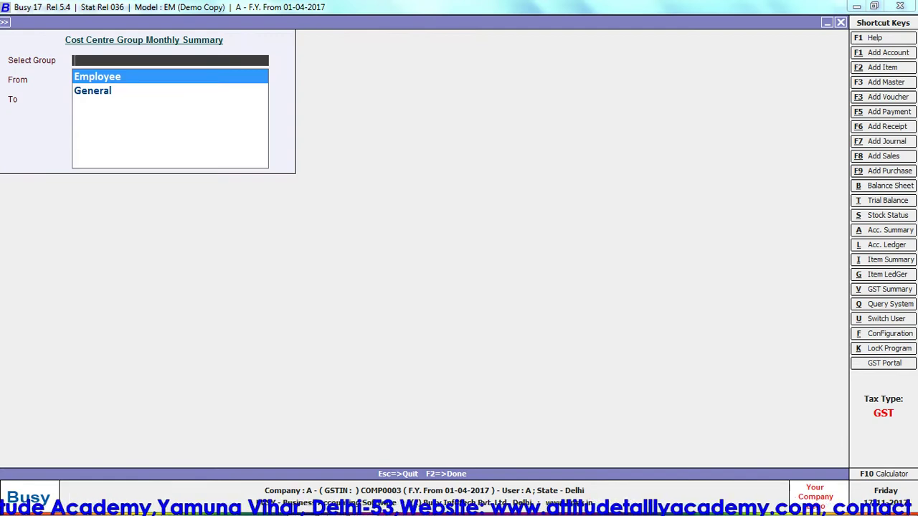
Step: Review the group monthly summary for Employee from April to April, and close it
key(Return)
key(Return)
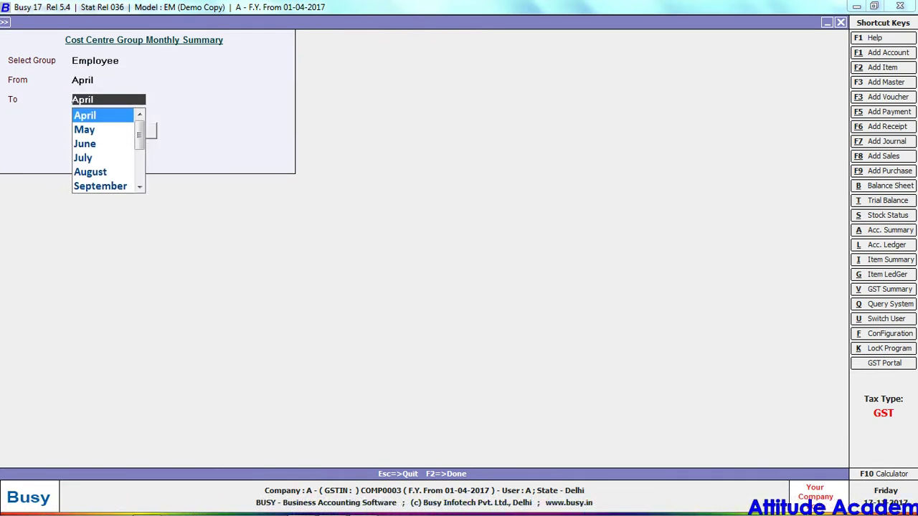
key(Return)
key(Return)
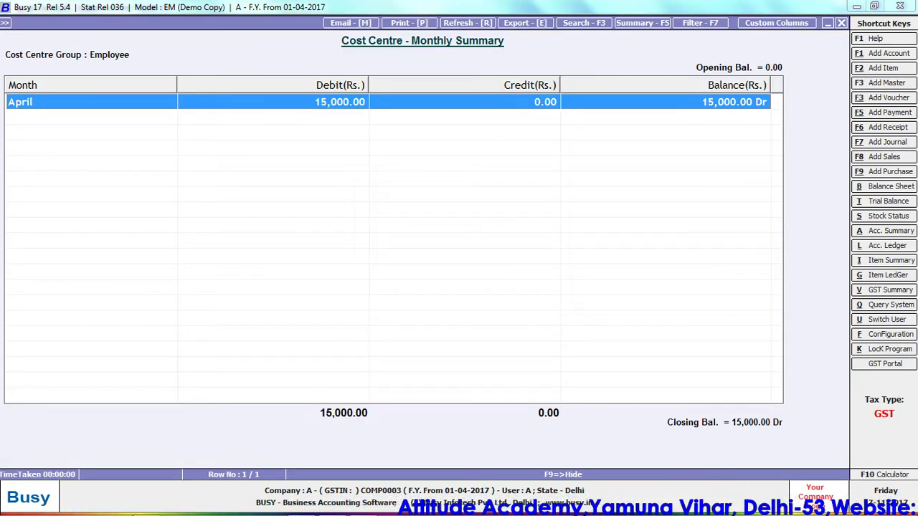
key(Escape)
key(Escape)
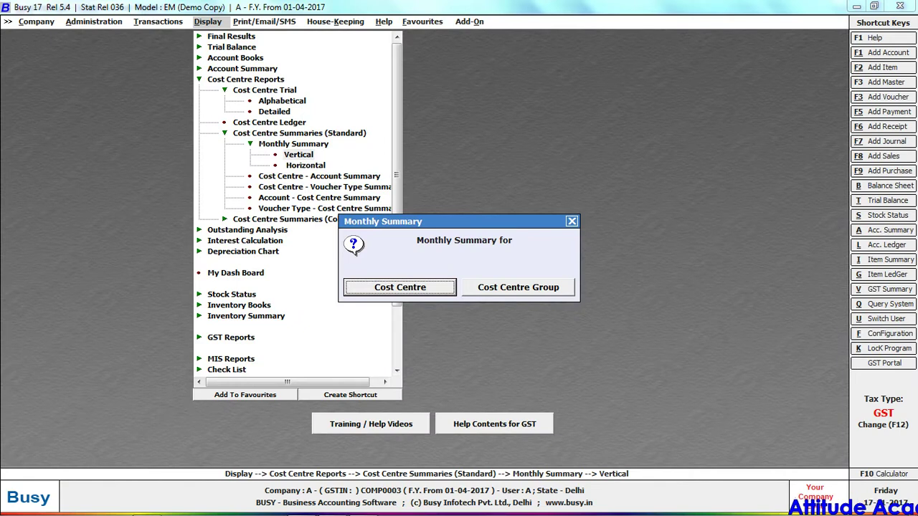
Step: Generate the vertical Monthly Summary for the Employee group again, from April to April, and close it
key(Right)
key(Return)
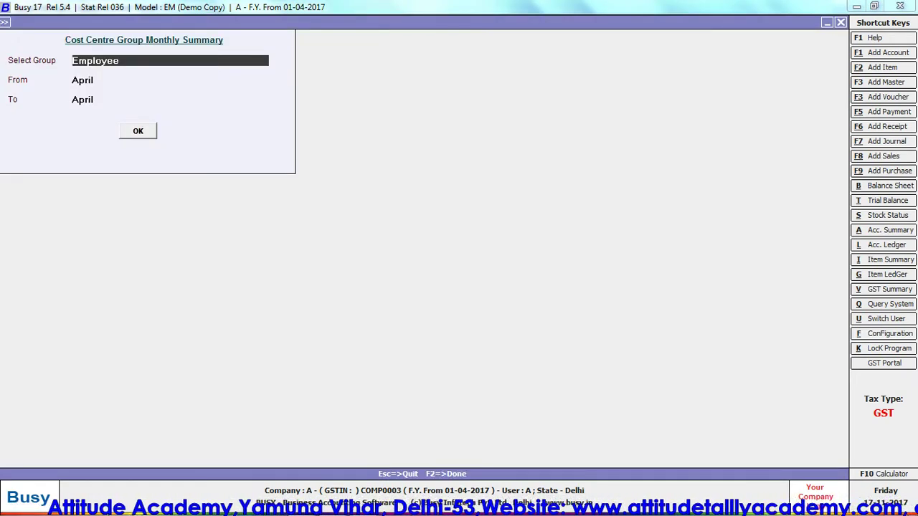
key(Return)
key(Return)
key(Return)
key(Return)
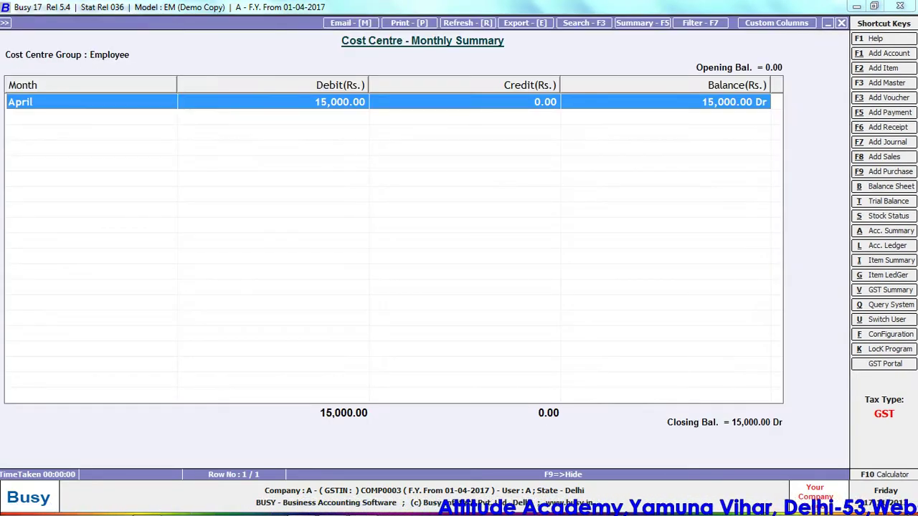
key(Escape)
key(Escape)
Step: Review the vertical Monthly Summary of the first employee's cost centre for April, and close it
key(Return)
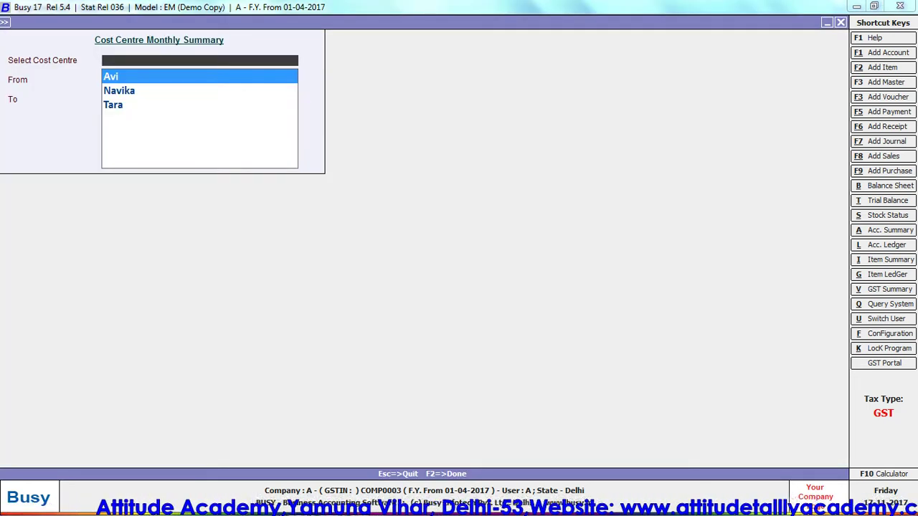
key(Return)
key(Return)
key(Return)
key(Return)
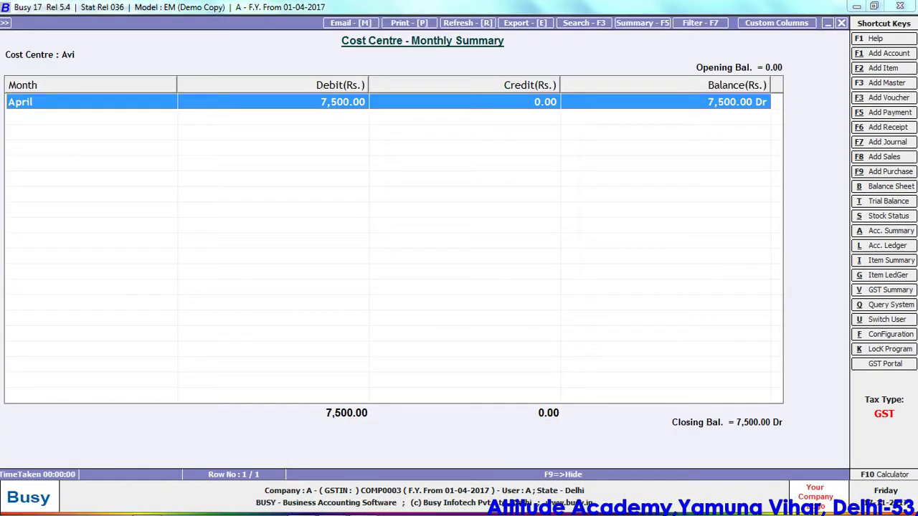
key(Escape)
key(Escape)
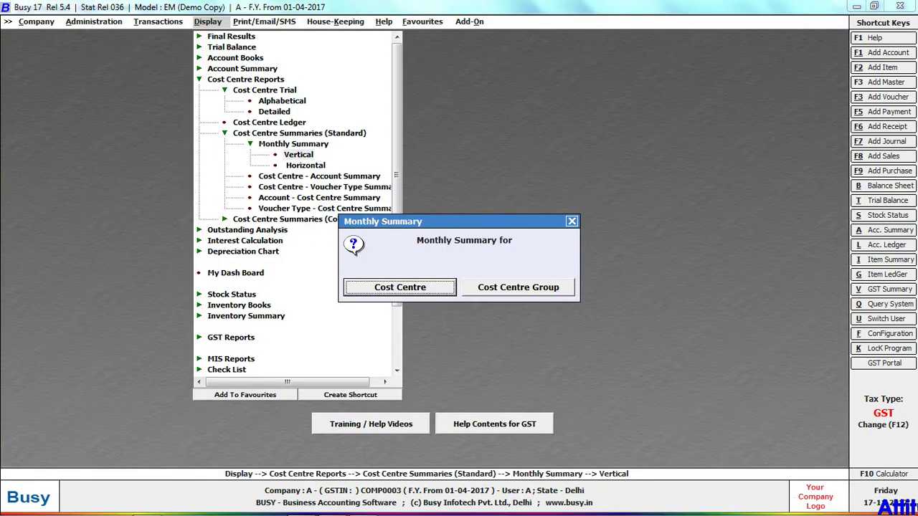
key(Escape)
Step: Review the horizontal Monthly Summary for the Employee cost centre group for April, and close it
key(Down)
key(Return)
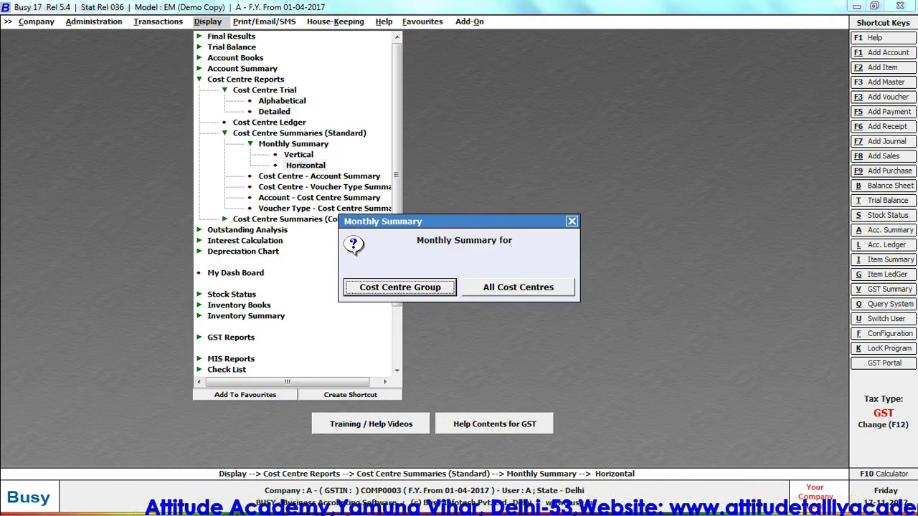
key(Return)
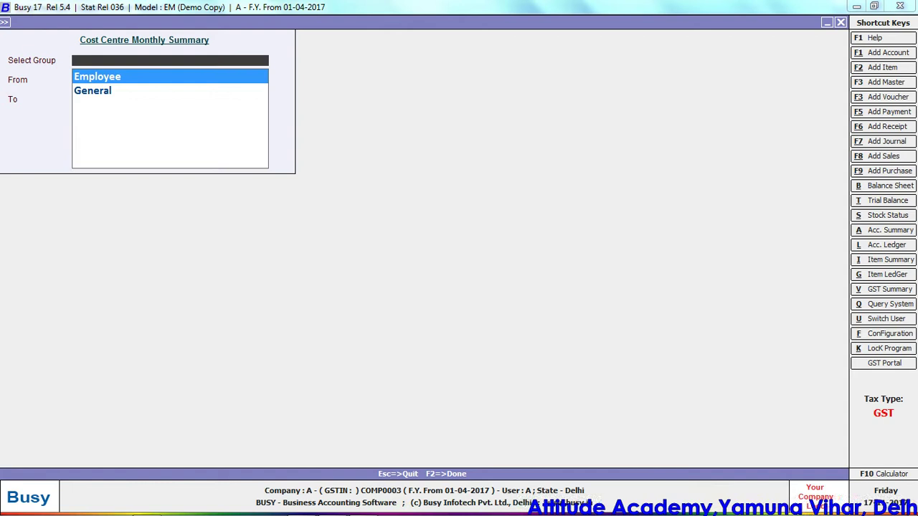
key(Return)
key(Return)
key(Return)
key(Return)
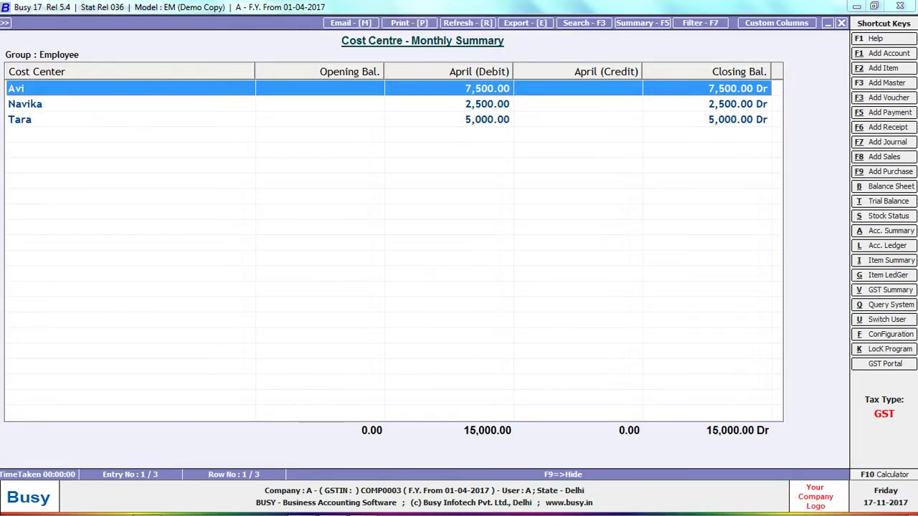
key(Escape)
key(Escape)
Step: Generate the horizontal Monthly Summary for all cost centres for April
key(Right)
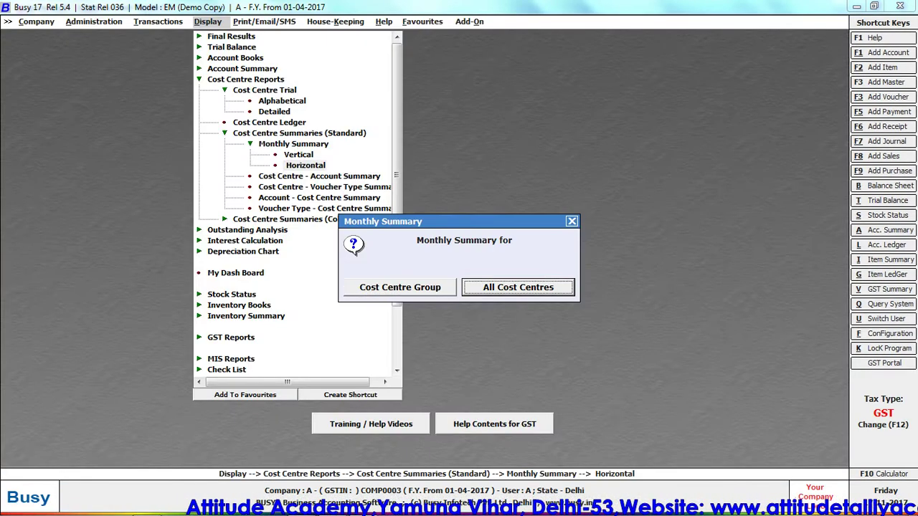
key(Return)
key(Return)
key(Return)
key(Return)
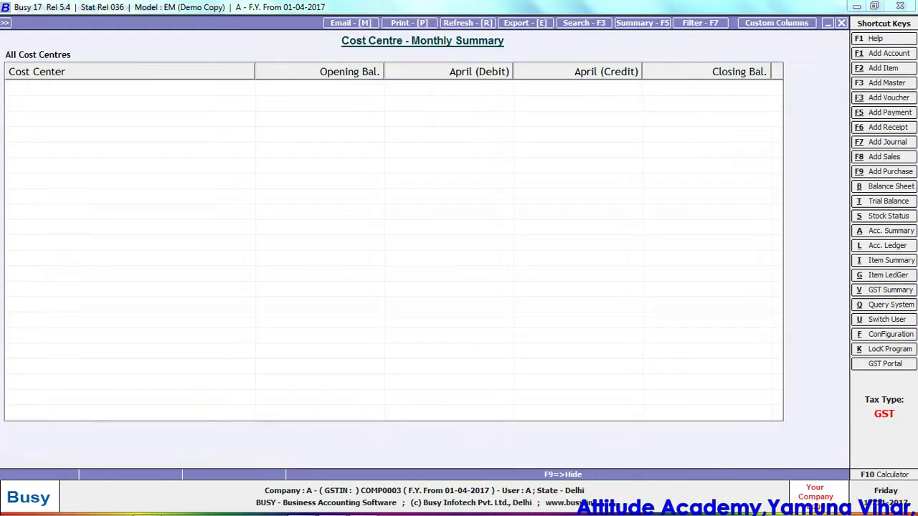
Step: Close the horizontal Monthly Summary for all cost centres and return to the list of cost centre reports
key(Escape)
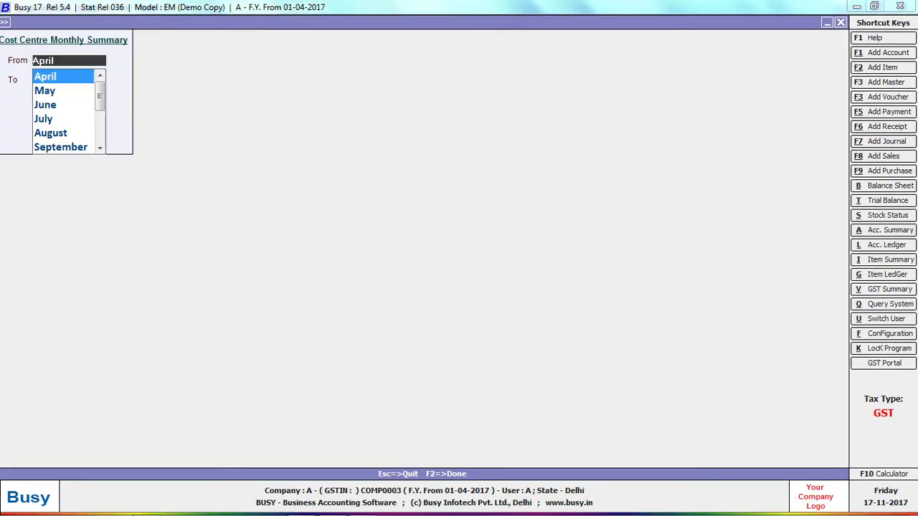
key(Return)
key(Return)
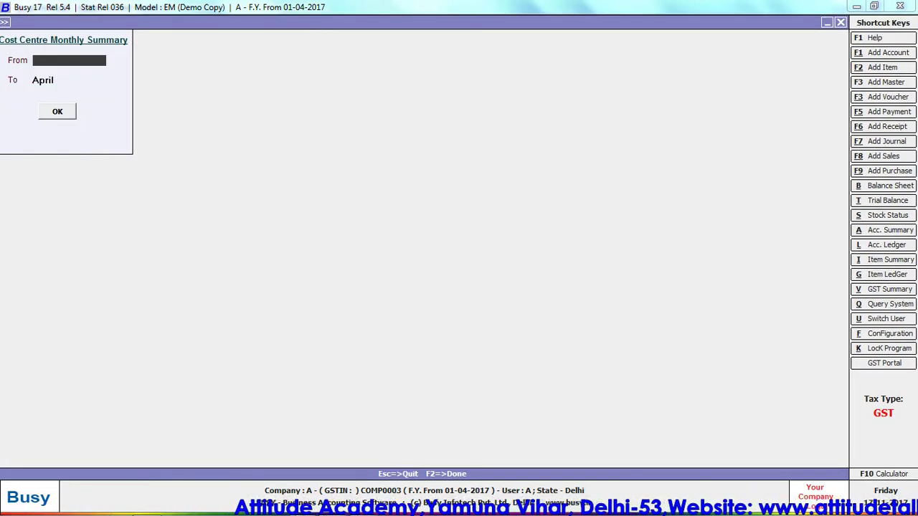
key(Escape)
key(Escape)
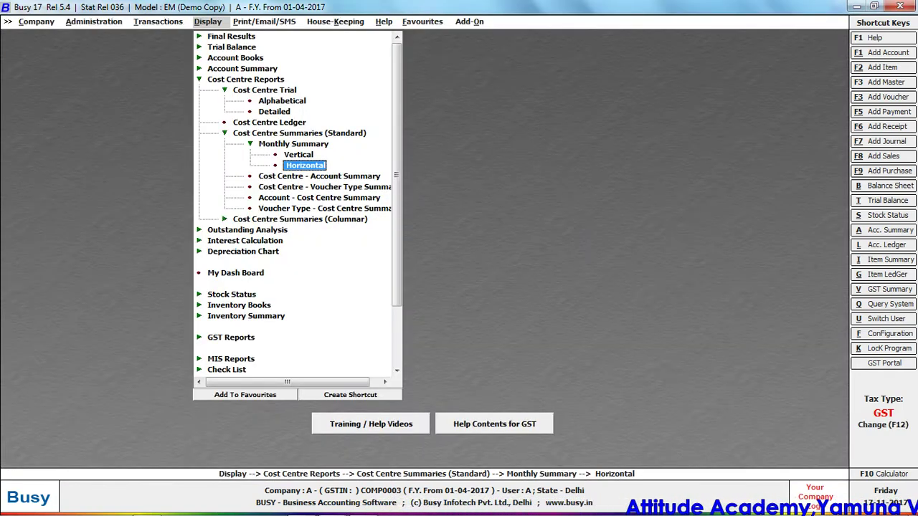
Step: Generate the Cost Centre - Account Summary for the Employee group, limited to the Salary account, from 01-04-2017 to 01-04-2017
key(Down)
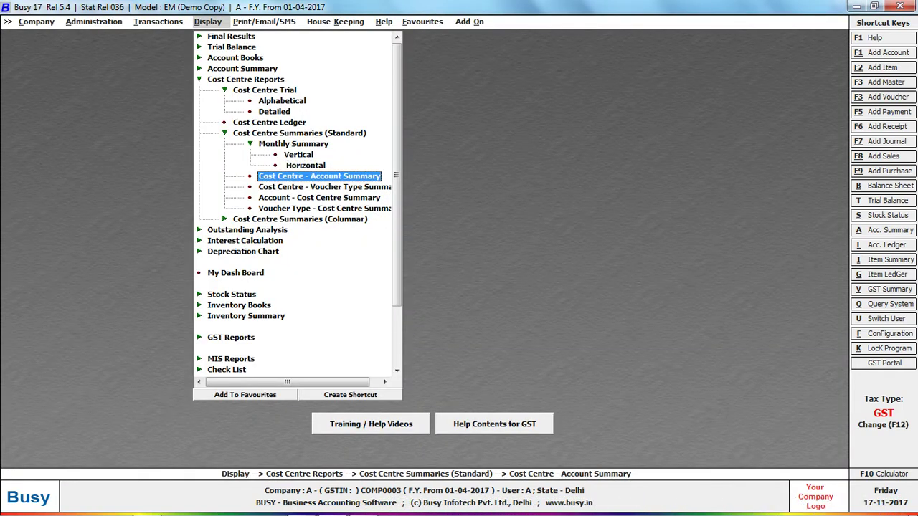
key(Return)
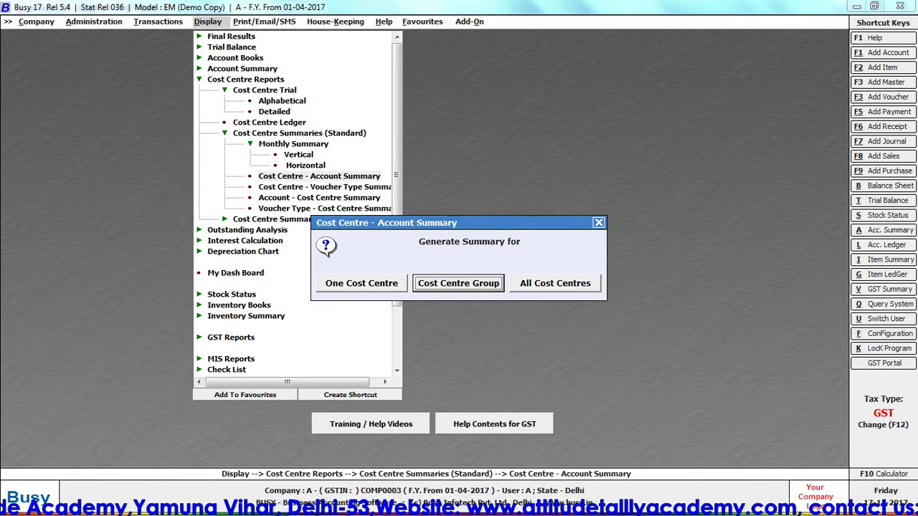
key(Escape)
key(Return)
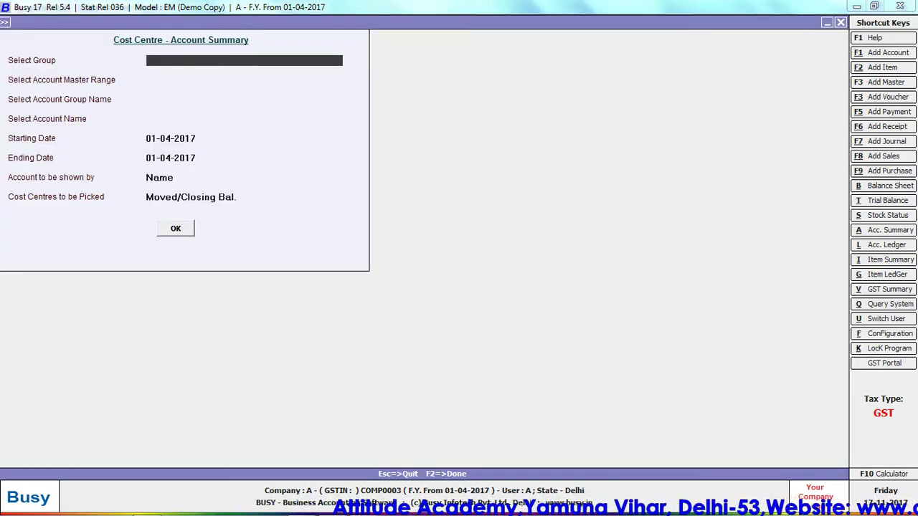
key(Return)
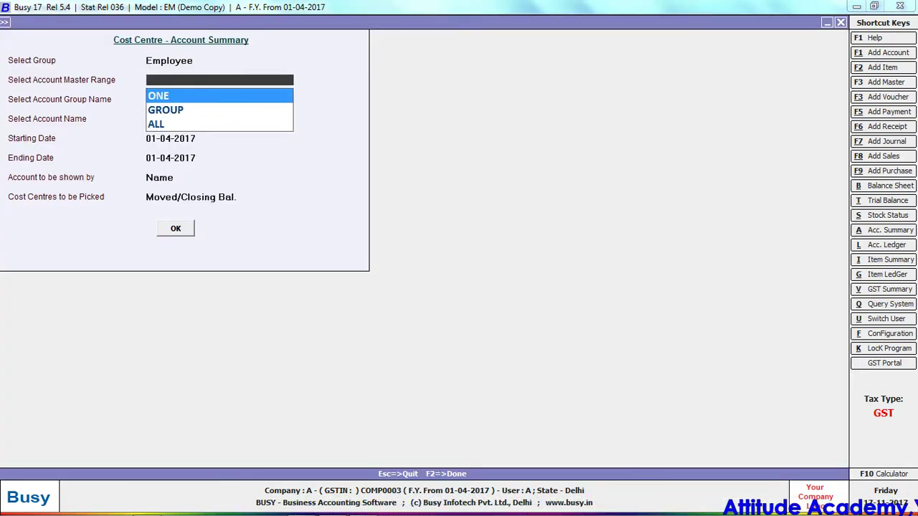
key(Return)
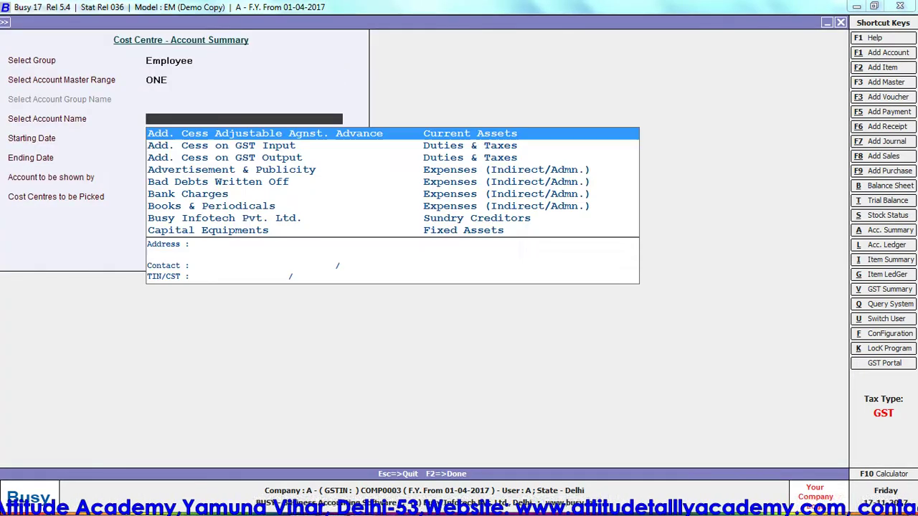
text(Sa)
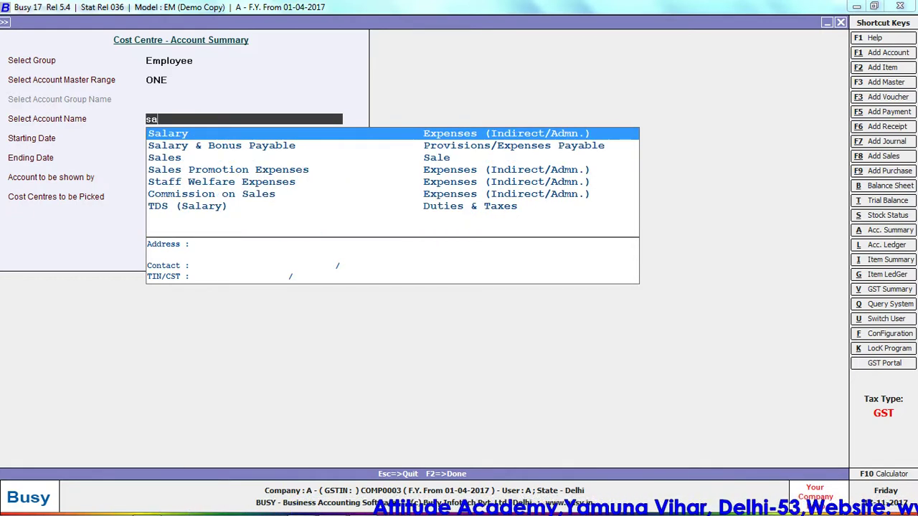
key(Return)
key(Return)
key(Return)
key(Return)
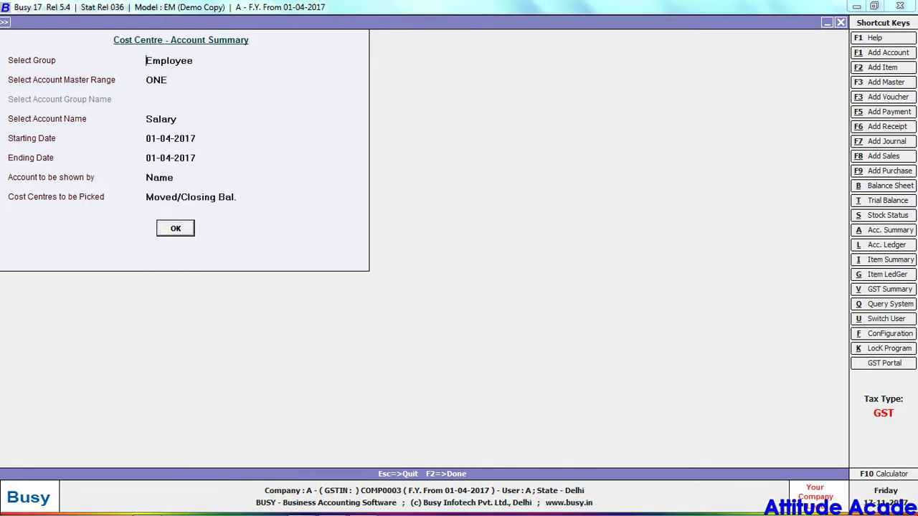
key(Return)
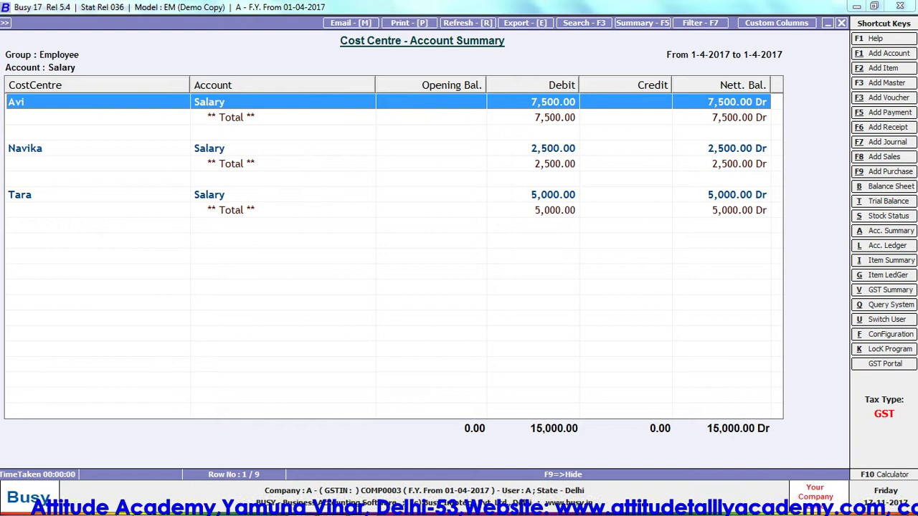
Step: Examine each employee's Salary rows and totals in the Cost Centre - Account Summary, and close the report
key(Down)
key(Up)
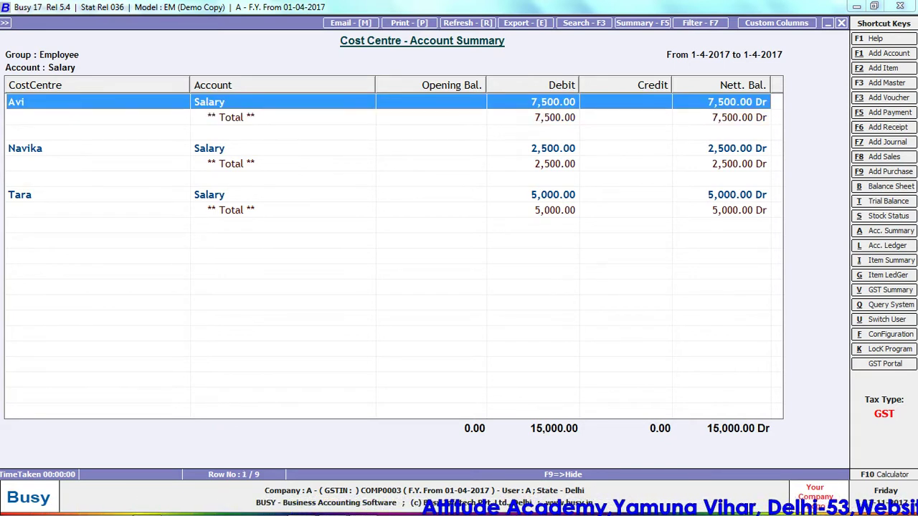
key(Down)
key(Down)
key(Down)
key(Down)
key(Down)
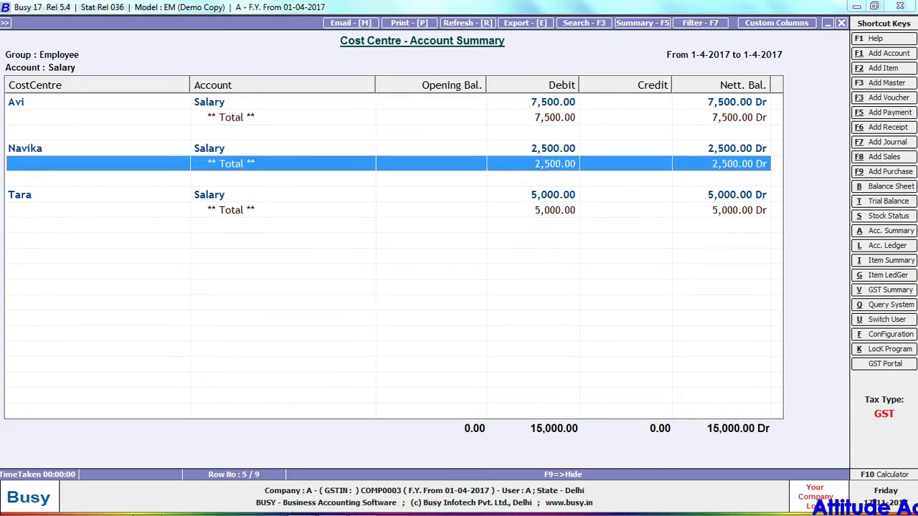
key(Down)
key(Down)
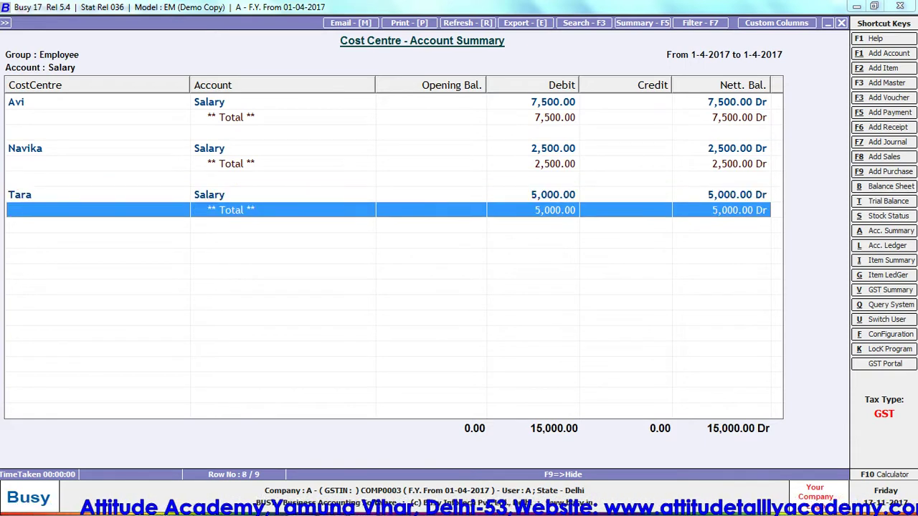
key(Escape)
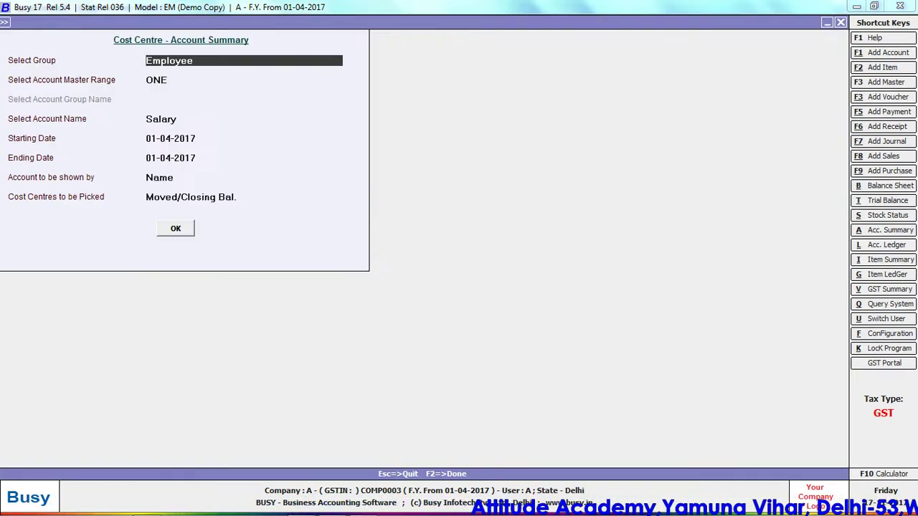
key(Escape)
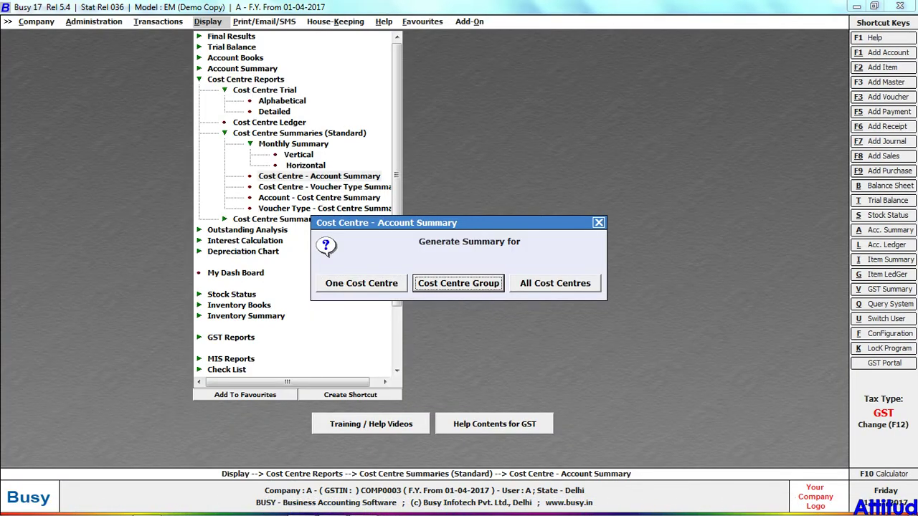
Step: Generate the Cost Centre - Account Summary of the Salary account across all cost centres for 01-04-2017, and close it
key(Return)
key(Return)
key(Return)
key(Return)
key(Return)
key(Return)
key(Return)
key(Return)
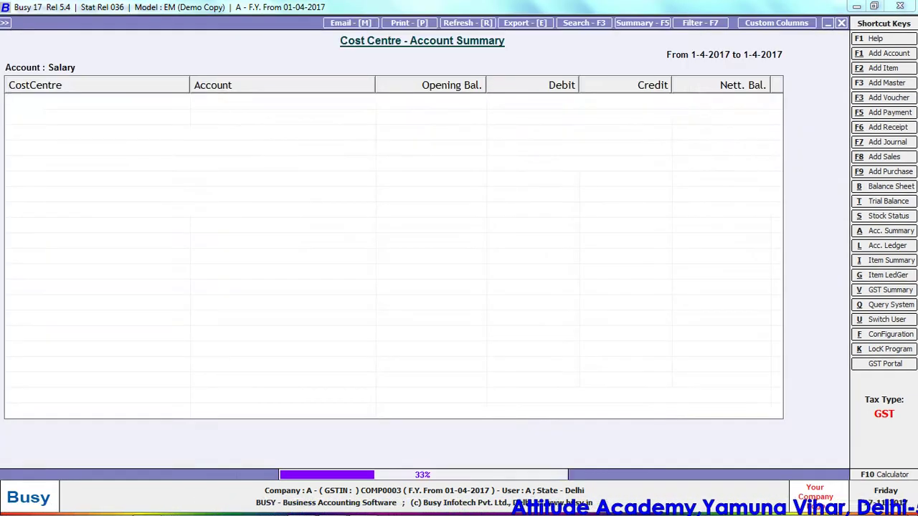
key(Escape)
key(Escape)
key(Escape)
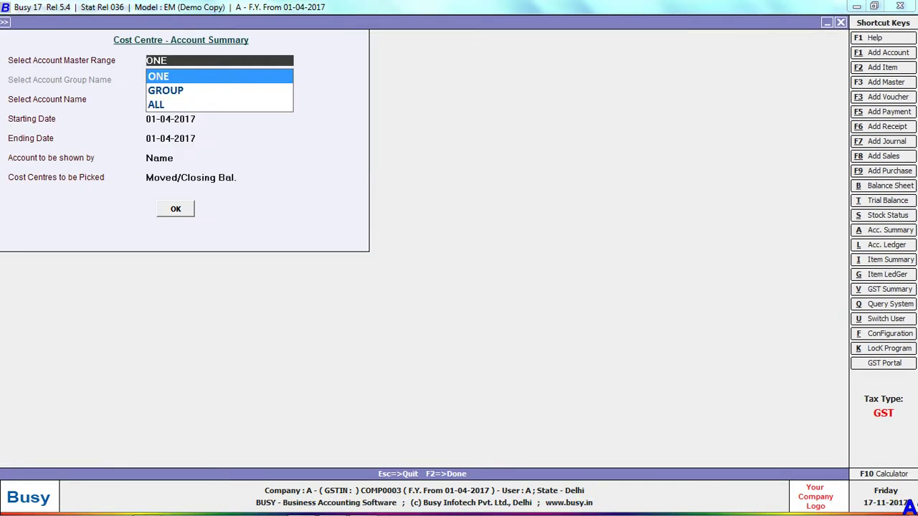
Step: Review the Cost Centre - Voucher Type Summary of the first employee's cost centre for 01-04-2017, and close it
key(Down)
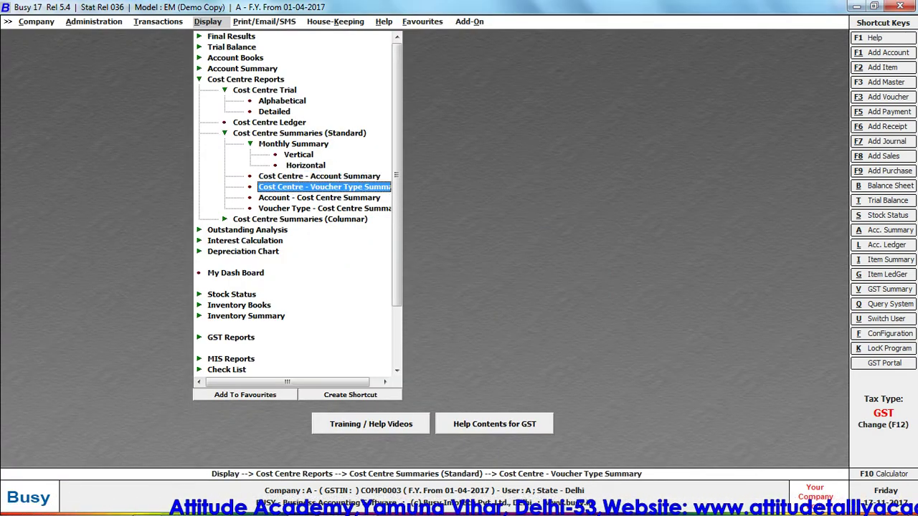
key(Return)
key(Return)
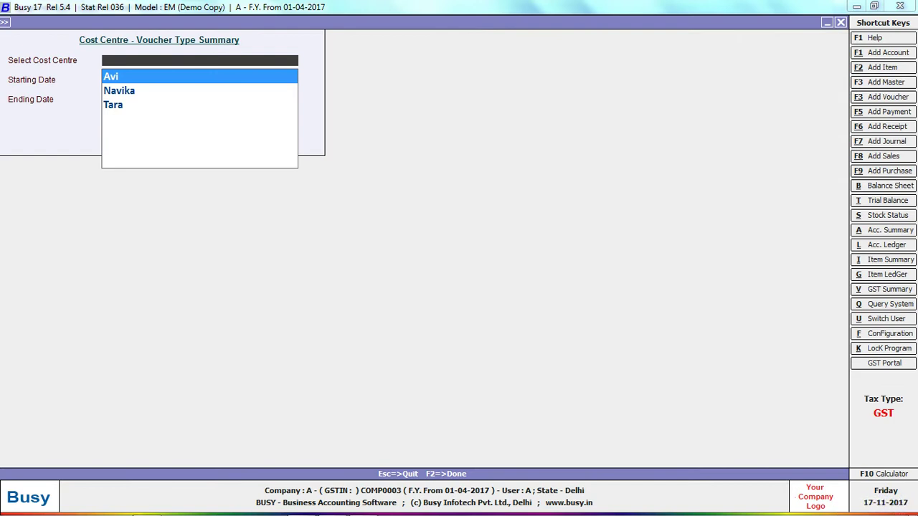
key(Return)
key(Return)
key(Return)
key(Return)
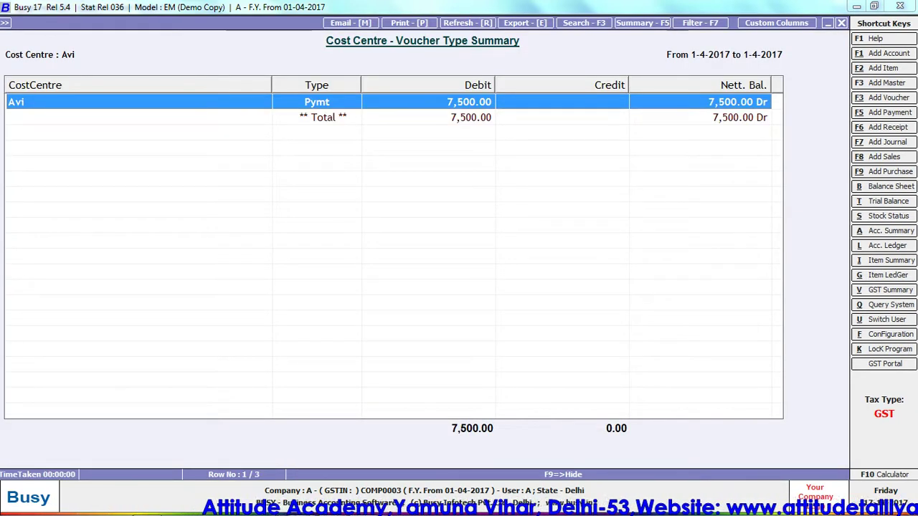
key(Escape)
key(Escape)
key(Escape)
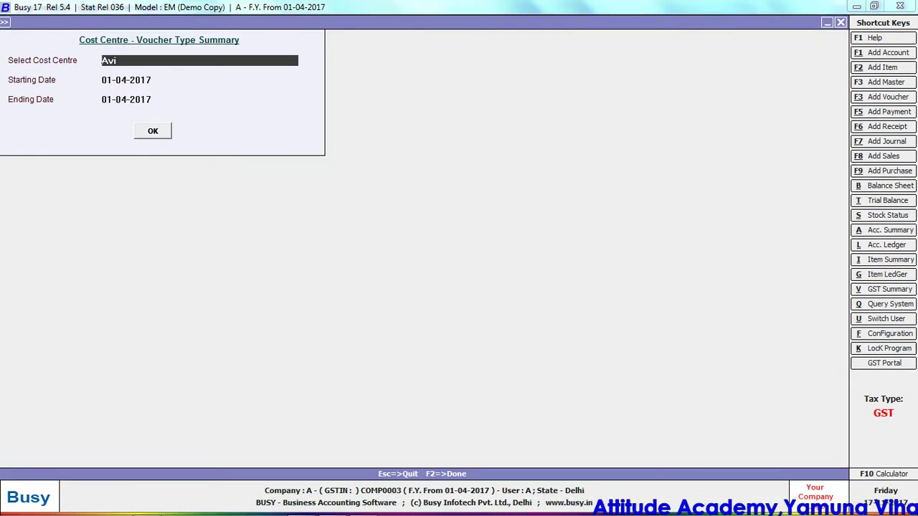
Step: Start an Account - Cost Centre Summary for one account, selecting Salary
key(Down)
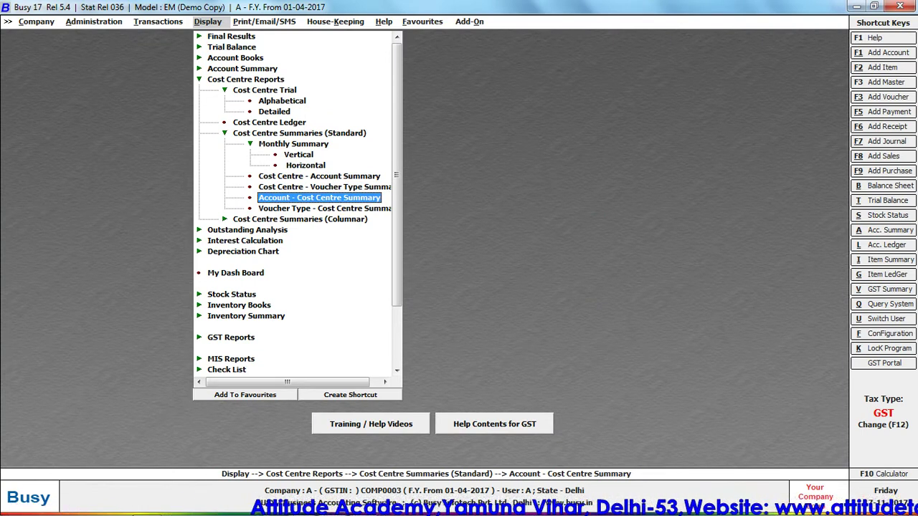
key(Return)
key(Return)
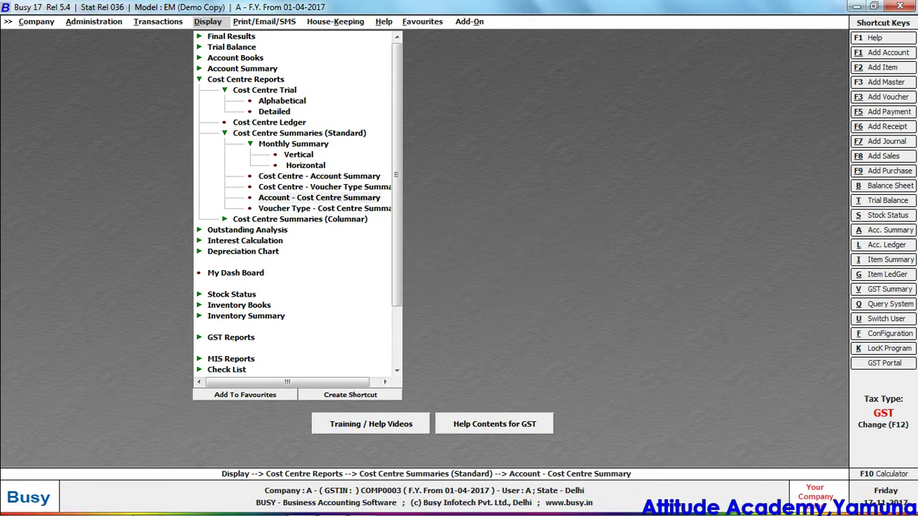
text(sal)
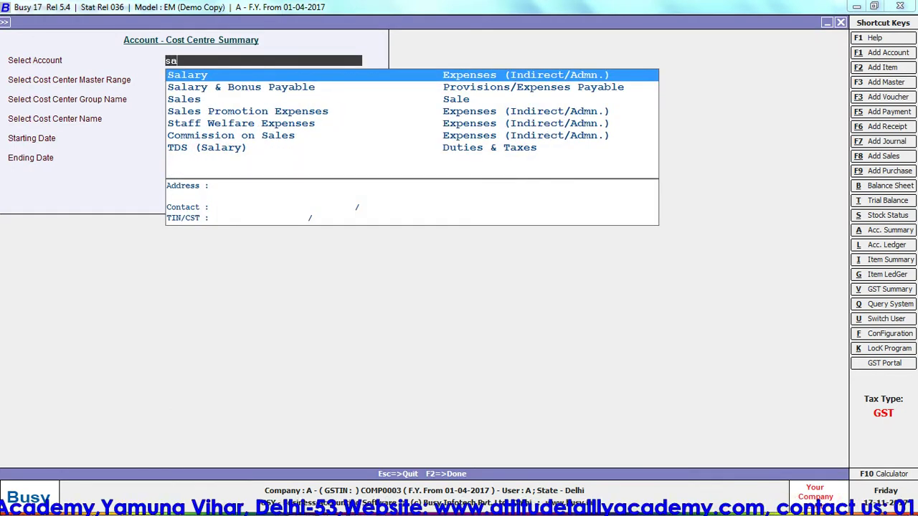
key(Return)
key(Return)
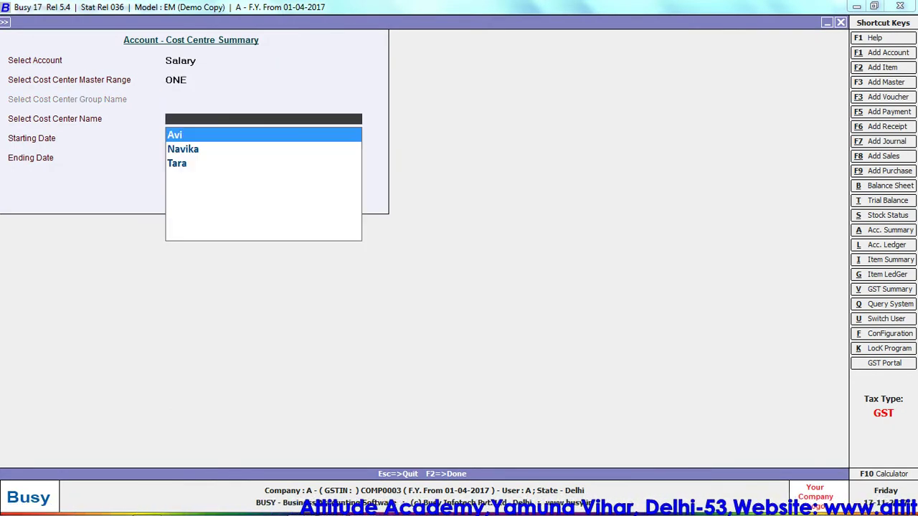
key(Return)
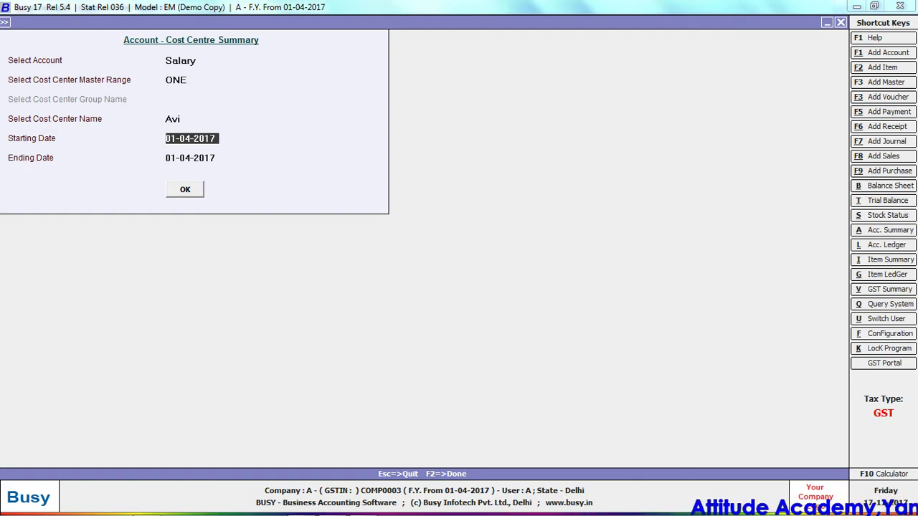
key(Escape)
key(Escape)
key(Escape)
key(Return)
Step: Generate the Account - Cost Centre Summary with master range GROUP and group Employee for 01-04-2017, and close it
key(Down)
key(Return)
key(Return)
key(Return)
key(Return)
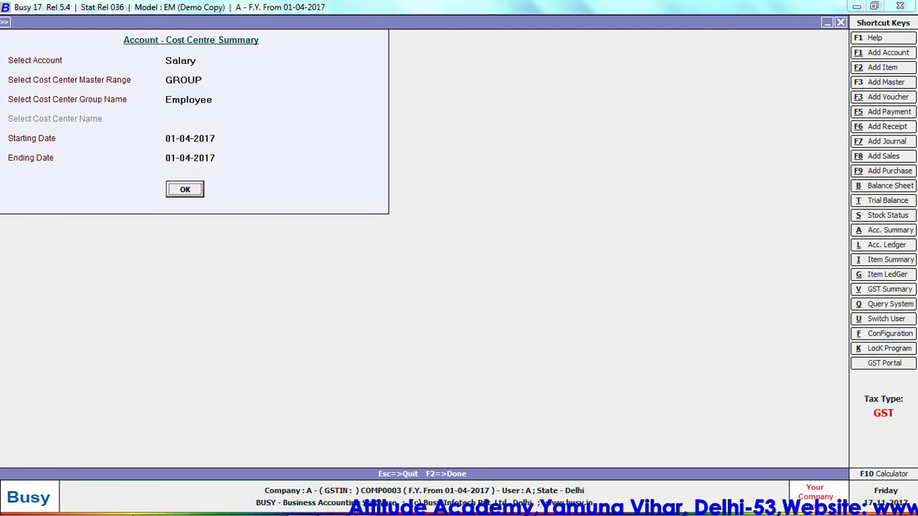
key(Return)
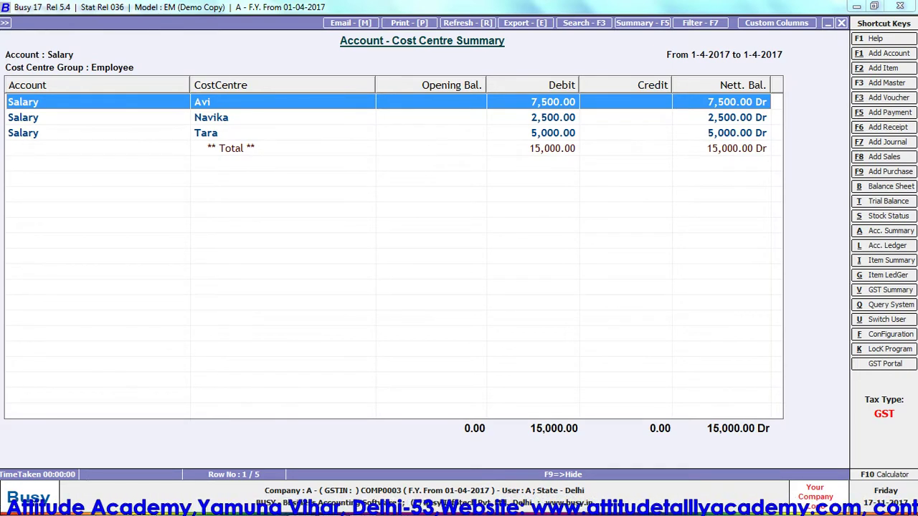
key(Escape)
key(Escape)
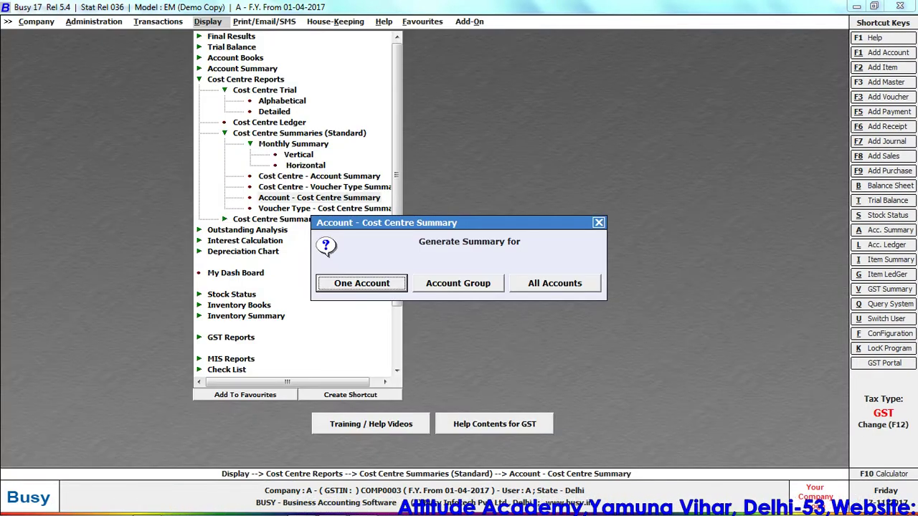
key(Escape)
Step: Review the Voucher Type - Cost Centre Summary from 01-04-2017 to 01-04-2017, and close it
key(Down)
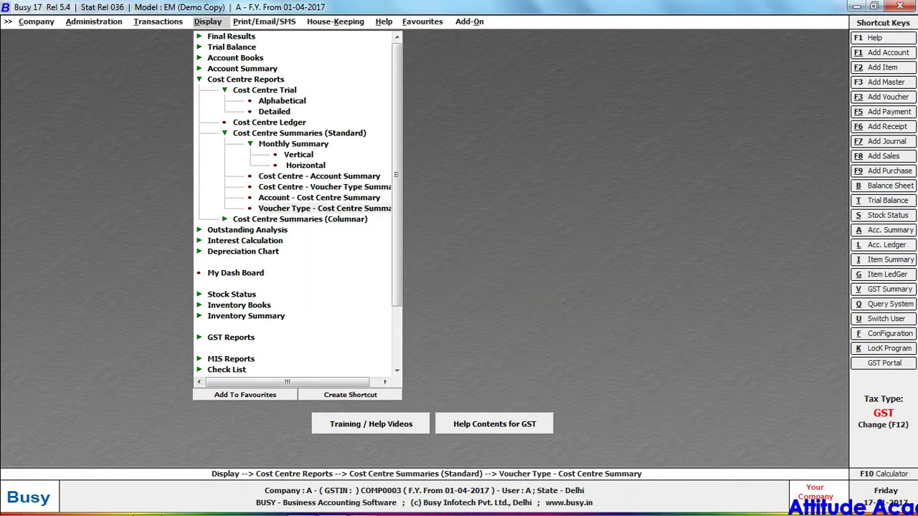
key(Return)
key(Return)
key(Return)
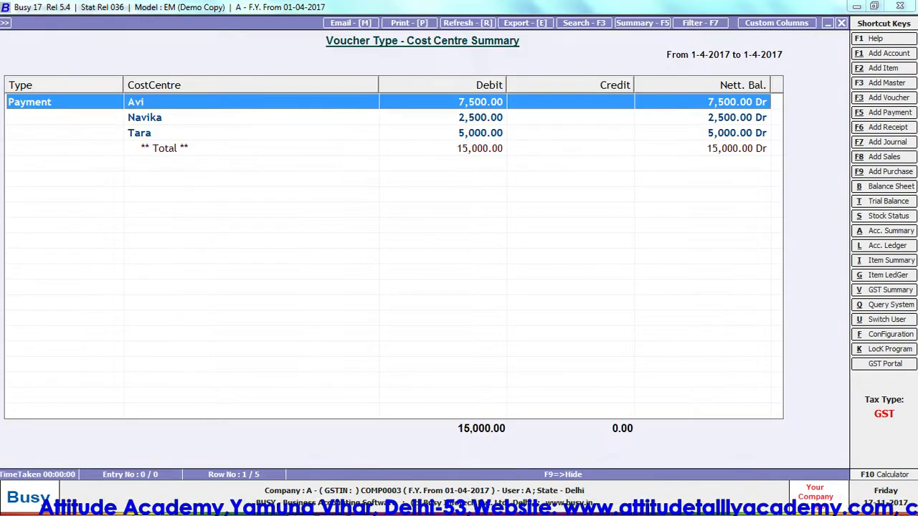
key(Down)
key(Down)
key(Up)
key(Up)
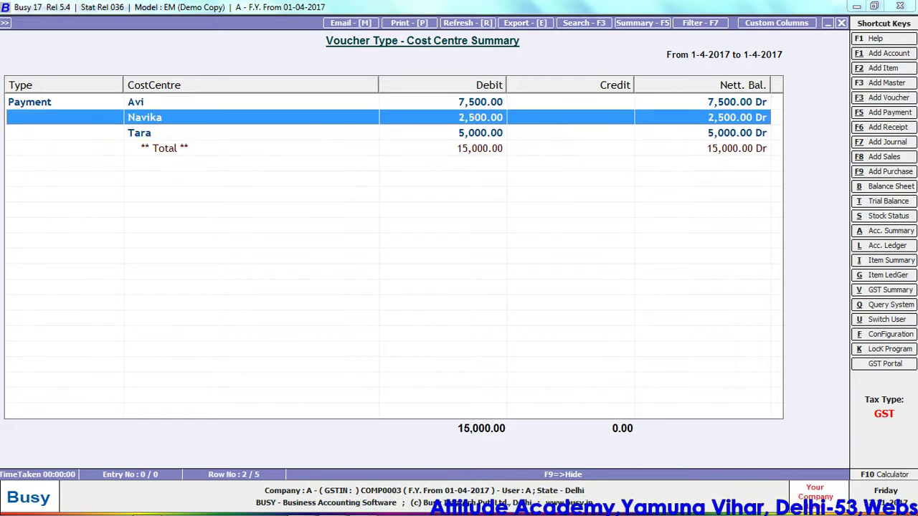
key(Escape)
key(Escape)
Step: Try to open the Cost Centre-wise and Cost Centre Group-wise reports of the columnar cost centre summaries
key(Down)
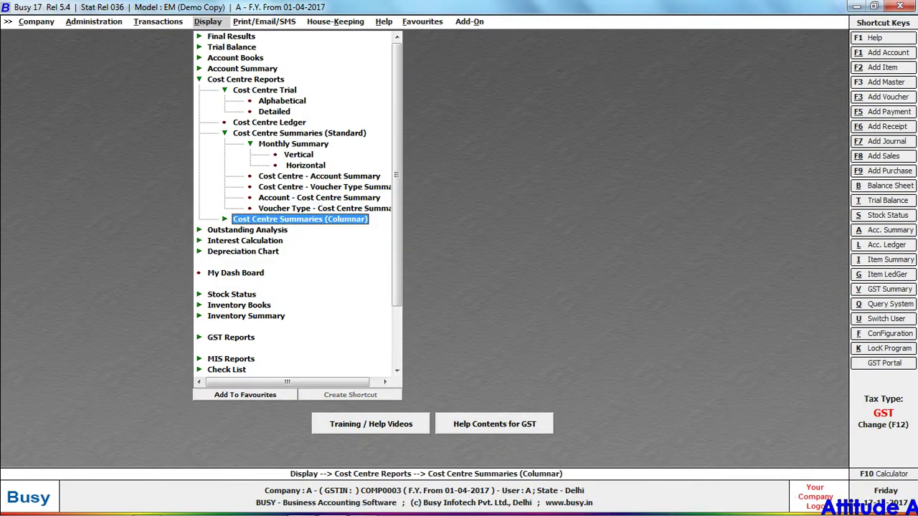
key(Return)
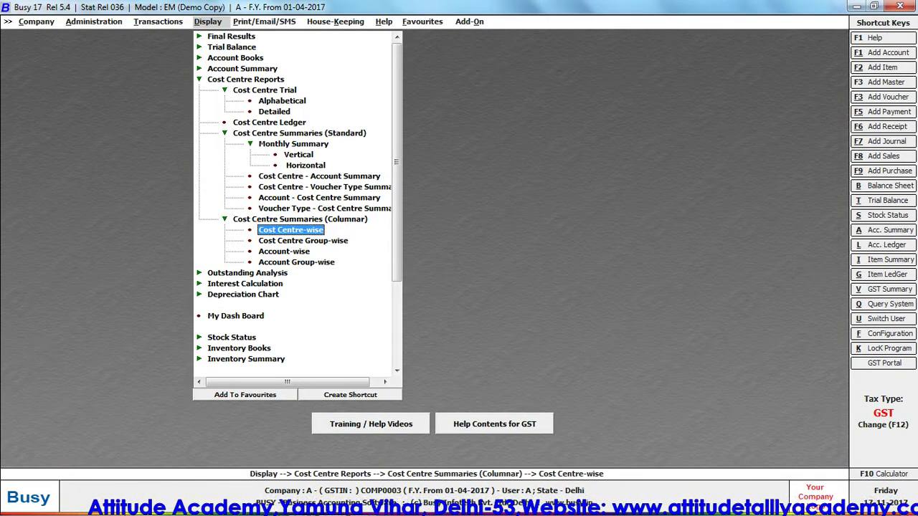
key(Return)
key(Return)
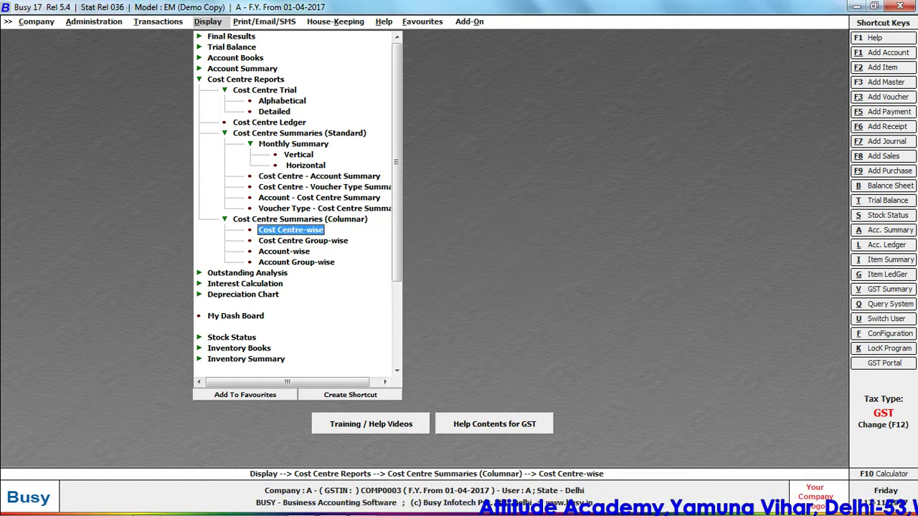
key(Down)
key(Return)
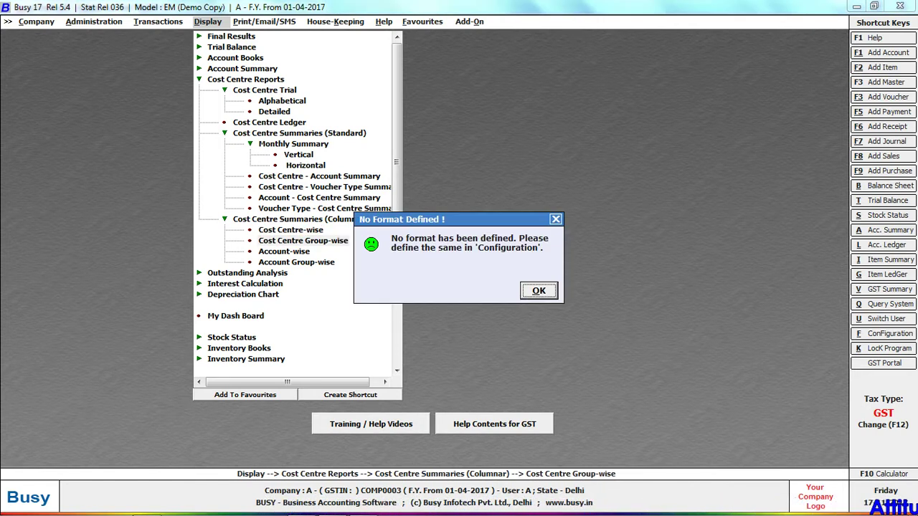
key(Return)
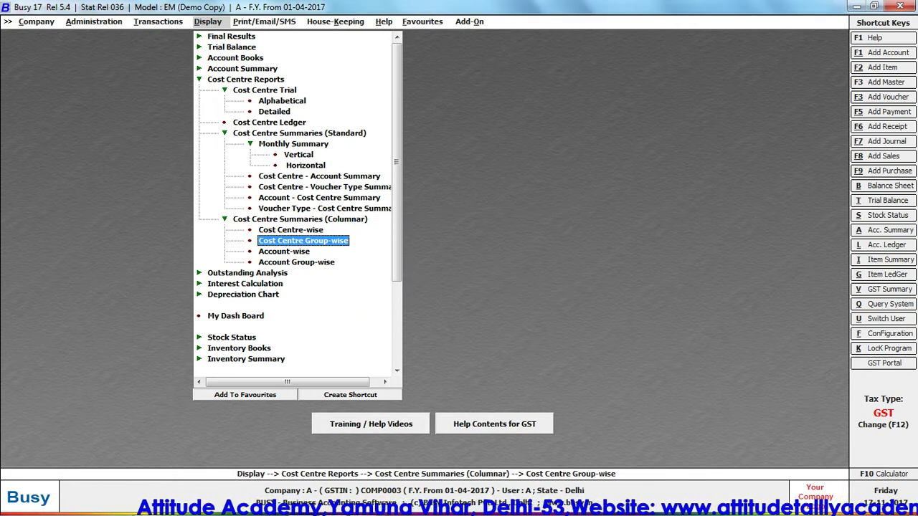
Step: Try to open the Account-wise and Account Group-wise reports of the columnar cost centre summaries
key(Down)
key(Return)
key(Return)
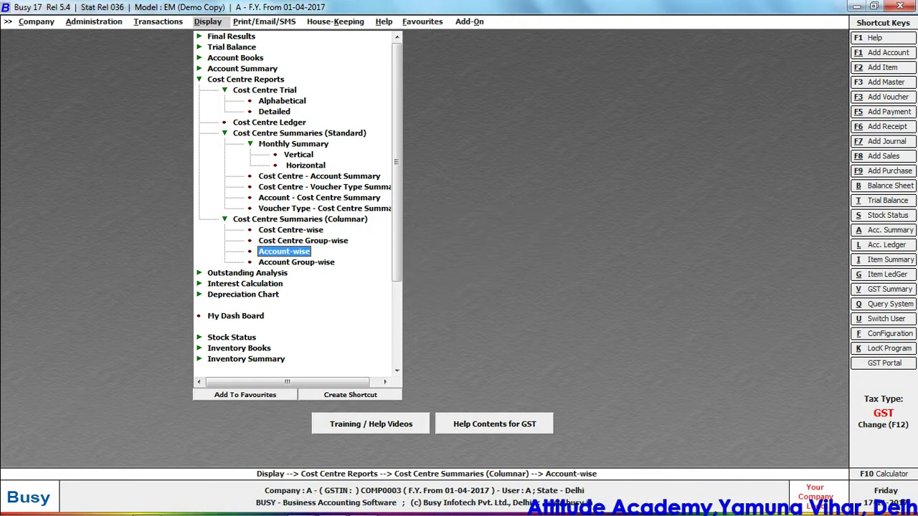
key(Down)
key(Return)
key(Return)
key(Down)
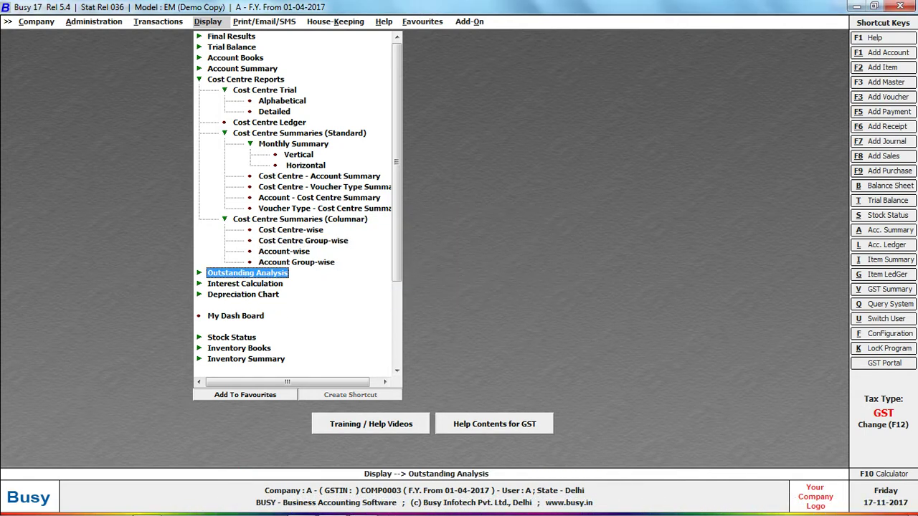
key(Up)
key(Up)
key(Up)
key(Up)
key(Up)
key(Up)
key(Up)
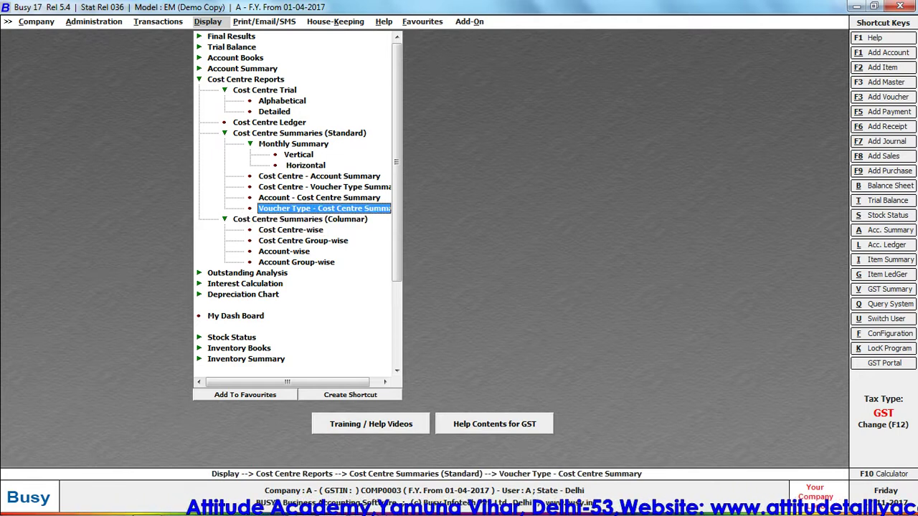
key(Up)
key(Up)
key(Up)
key(Up)
key(Up)
key(Up)
key(Up)
key(Up)
key(Up)
key(Up)
key(Up)
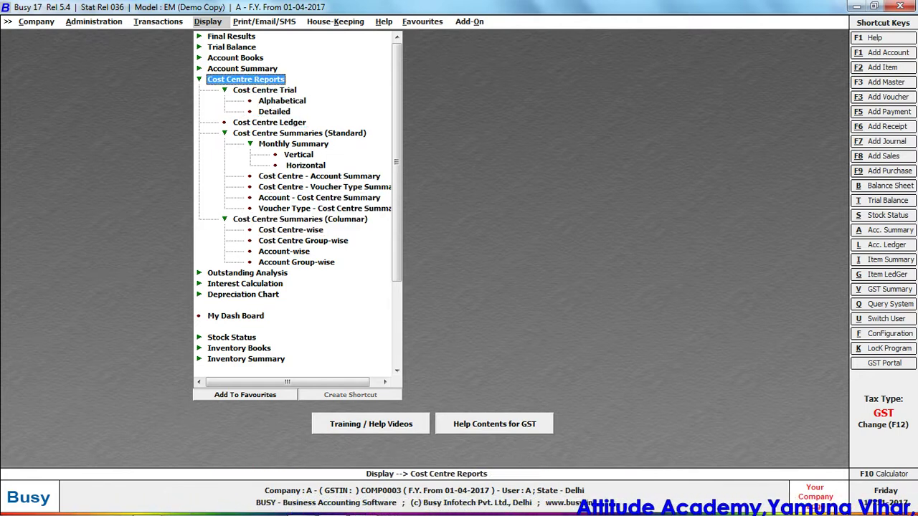
key(Left)
key(Down)
key(Up)
key(Right)
key(Down)
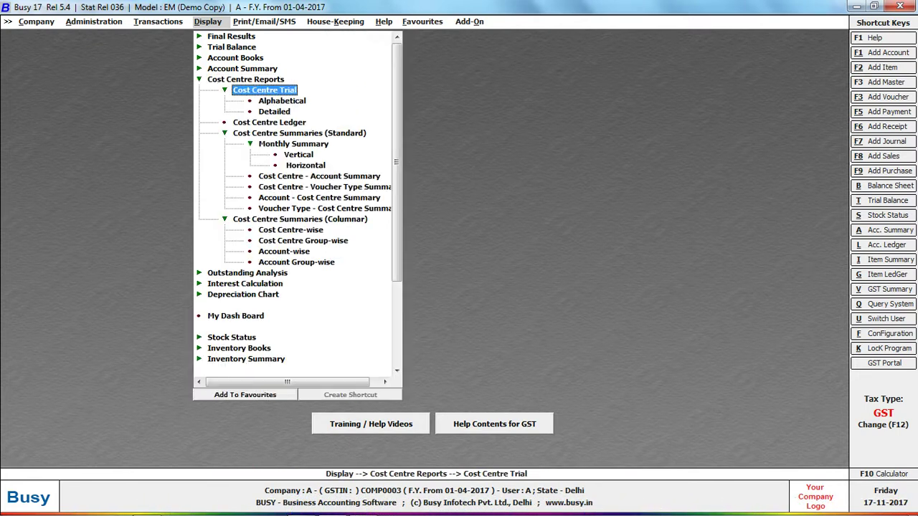
Step: Collapse the Cost Centre Summaries (Standard), Cost Centre Summaries (Columnar) and Cost Centre Trial branches under Cost Centre Reports
key(Down)
key(Down)
key(Down)
key(Down)
key(Down)
key(Up)
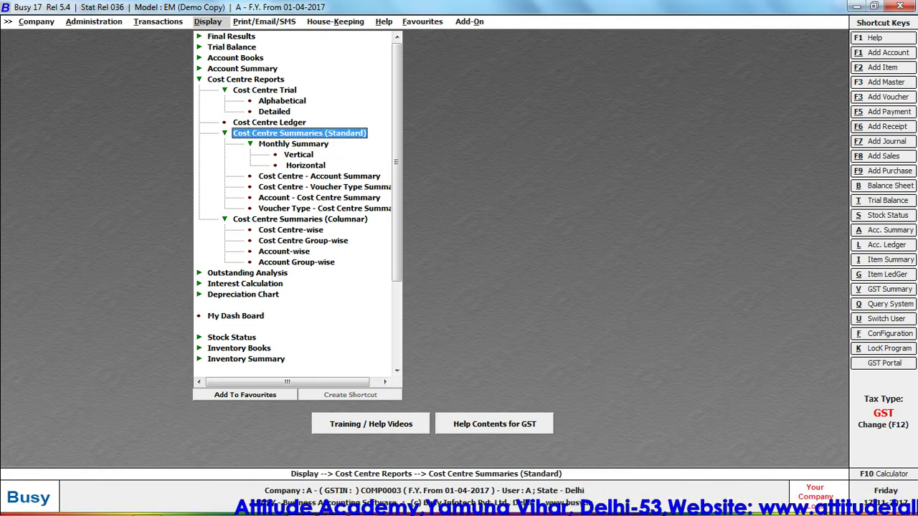
key(Left)
key(Down)
key(Left)
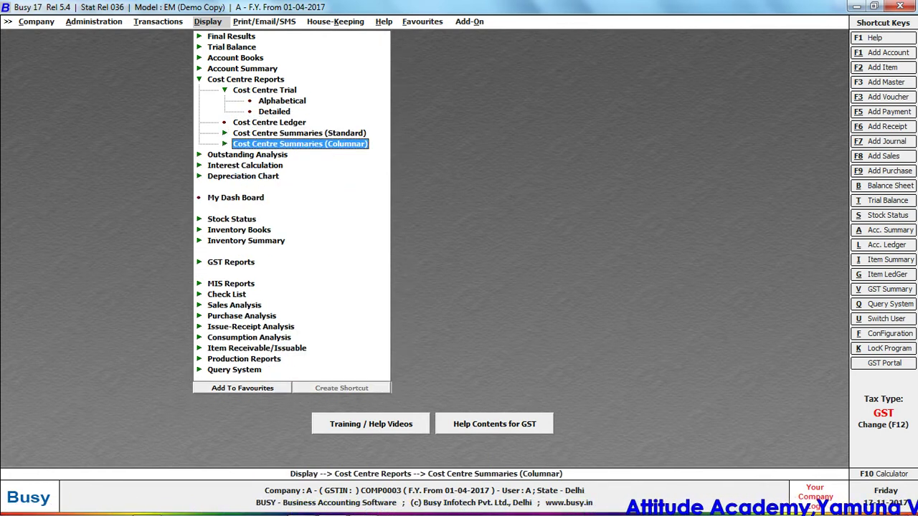
key(Up)
key(Up)
key(Up)
key(Up)
key(Up)
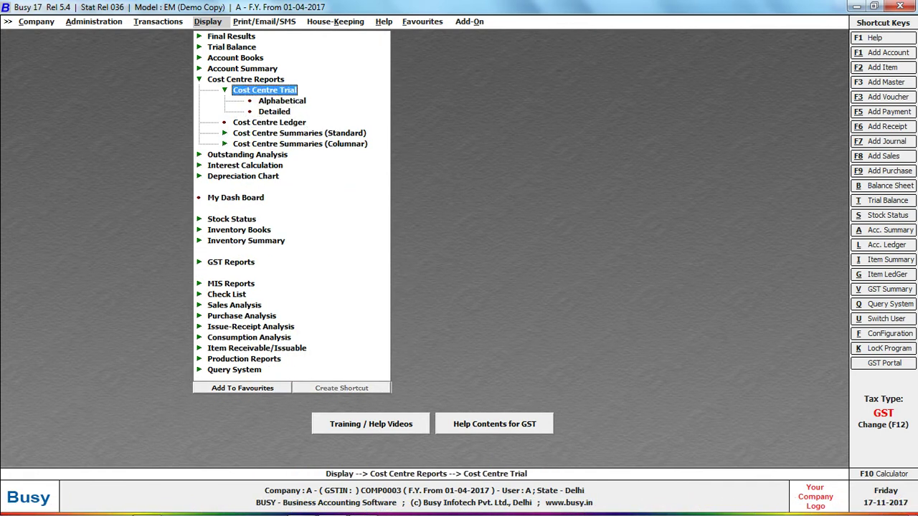
key(Left)
key(Down)
key(Down)
key(Down)
key(Up)
key(Up)
key(Up)
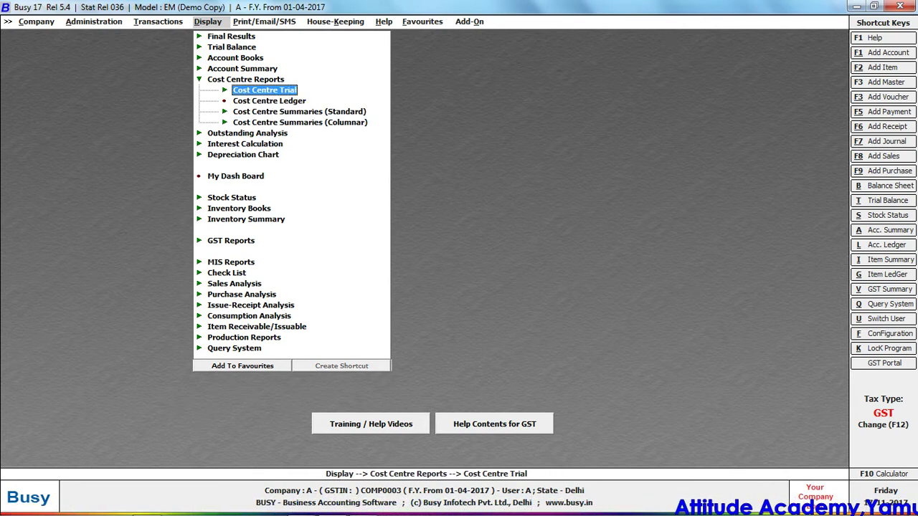
key(Up)
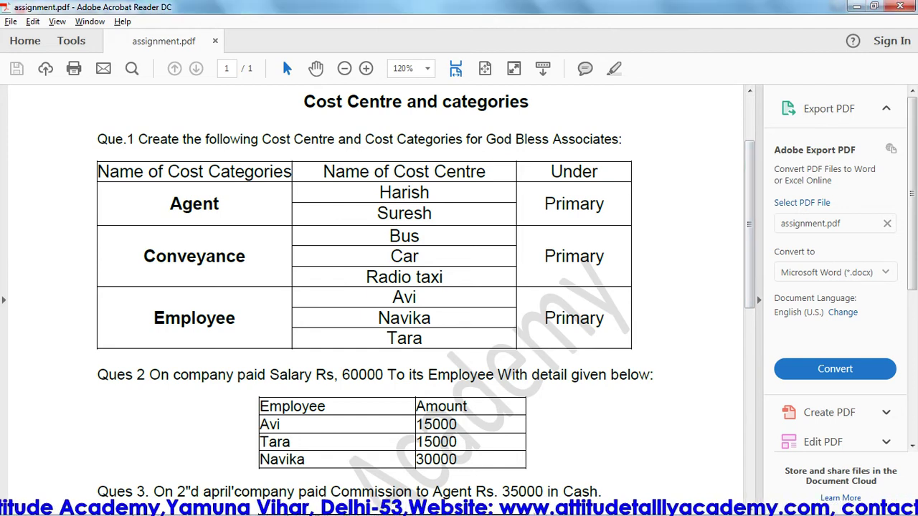
Step: Hide the tools pane of assignment.pdf in Adobe Acrobat Reader, read the cost centre exercises through Ques 6, and minimise the window
key(shift+F4)
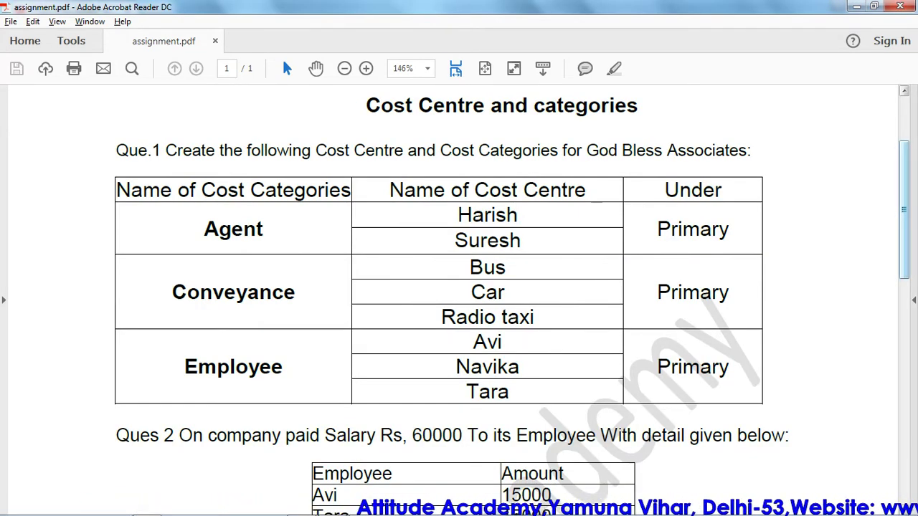
scroll(459, 301, down, 5)
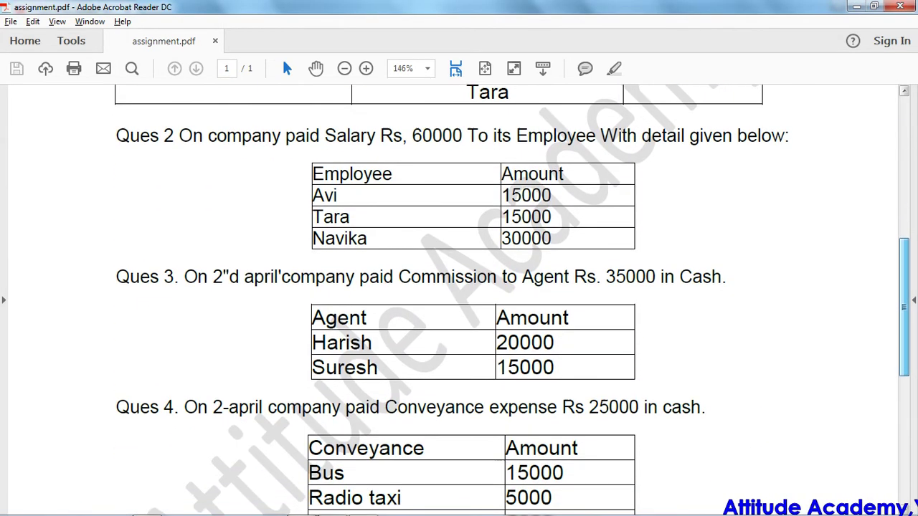
scroll(459, 301, down, 3)
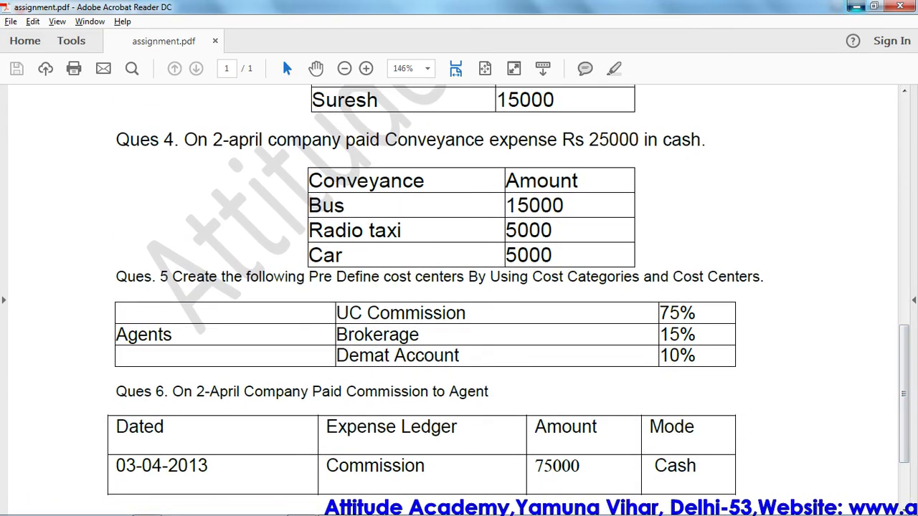
click(856, 7)
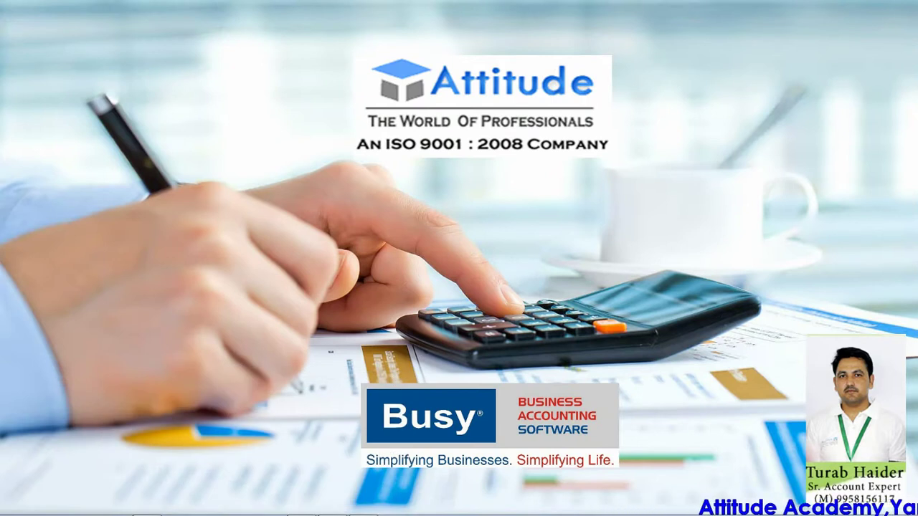